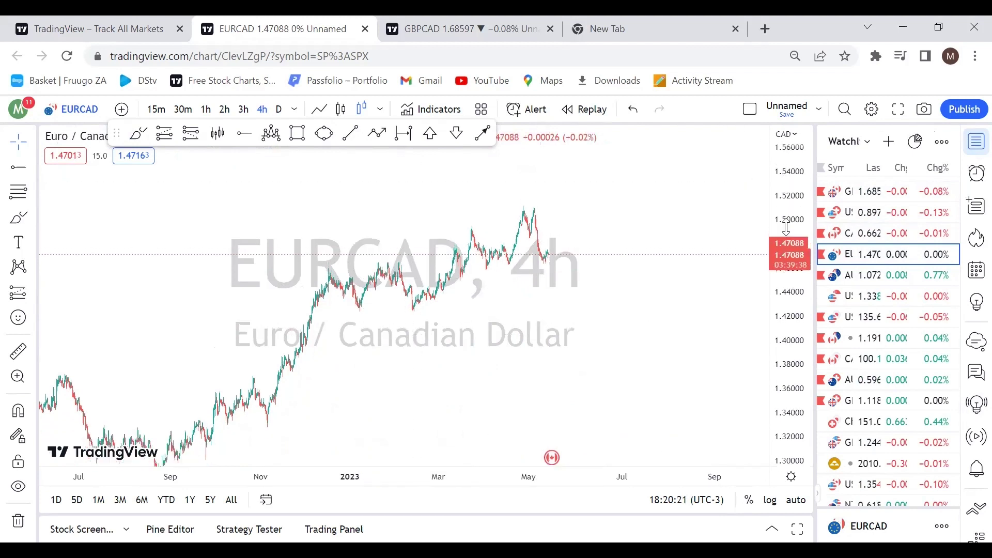
- Draw a rising trend line on EURCAD from the December 2022 high to the May 2023 peak
{"action": "scroll", "coordinate": [558, 298], "scroll_direction": "right", "scroll_amount": 3}
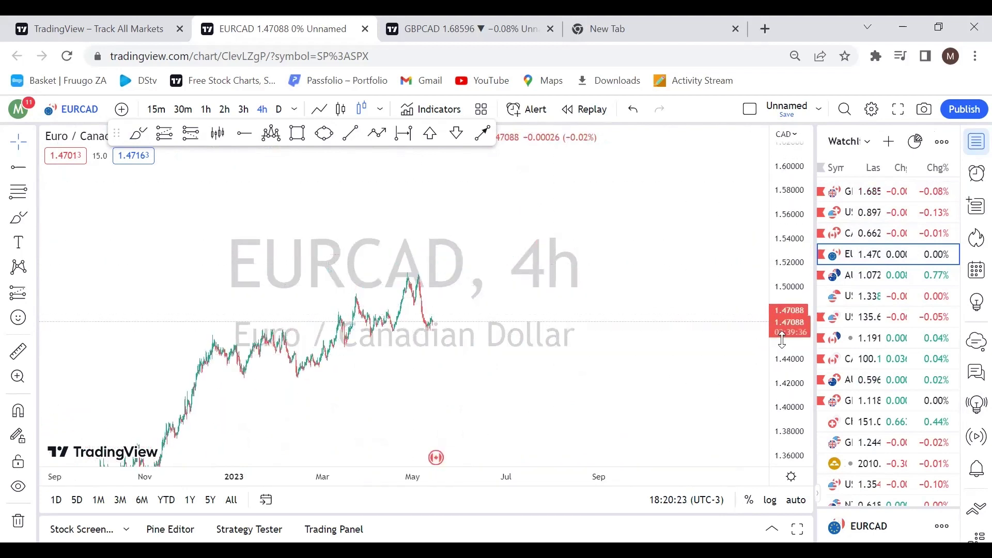
{"action": "scroll", "coordinate": [496, 268], "scroll_direction": "left", "scroll_amount": 5}
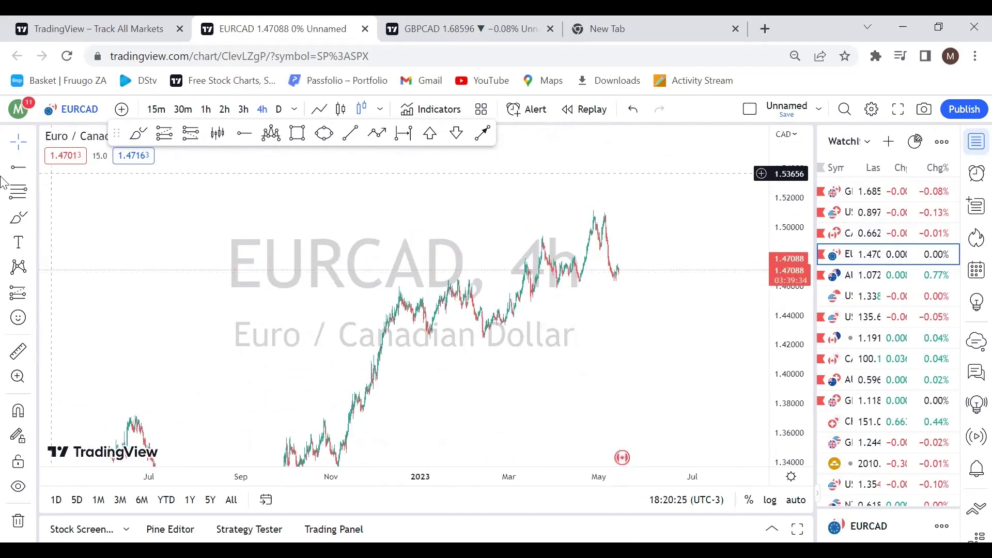
{"action": "left_click", "coordinate": [347, 135]}
{"action": "left_click", "coordinate": [410, 327]}
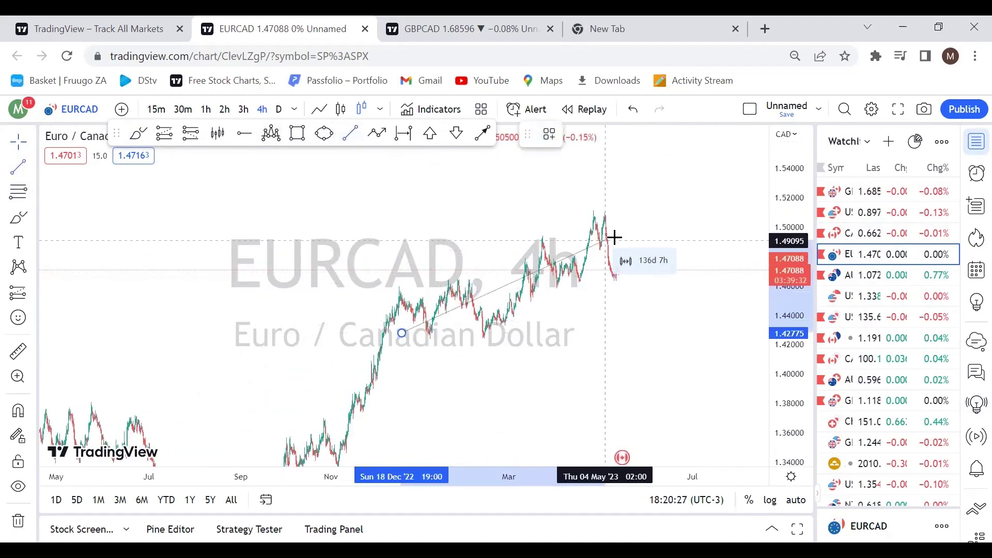
{"action": "left_click", "coordinate": [629, 235]}
{"action": "scroll", "coordinate": [491, 374], "scroll_direction": "right", "scroll_amount": 2}
{"action": "scroll", "coordinate": [490, 375], "scroll_direction": "right", "scroll_amount": 2}
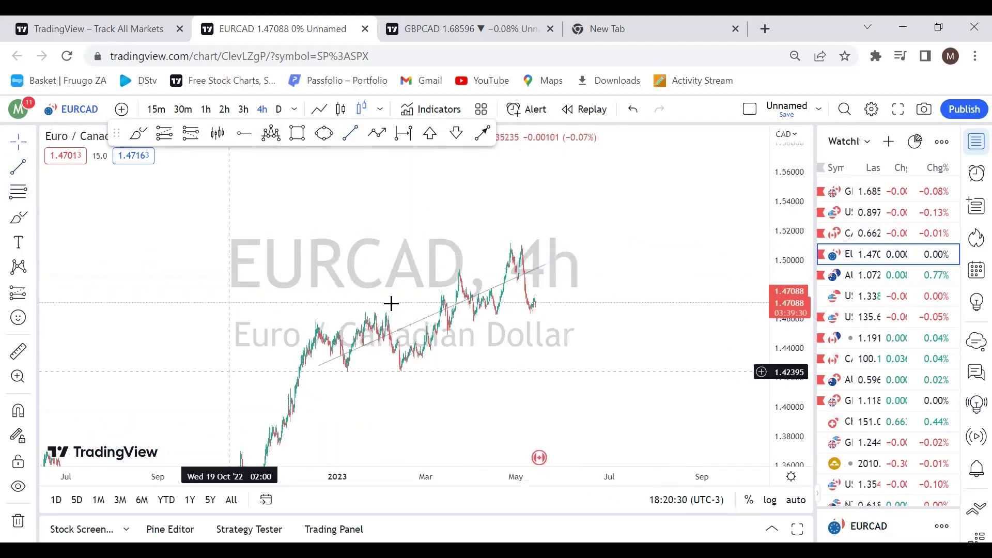
{"action": "left_click", "coordinate": [366, 343]}
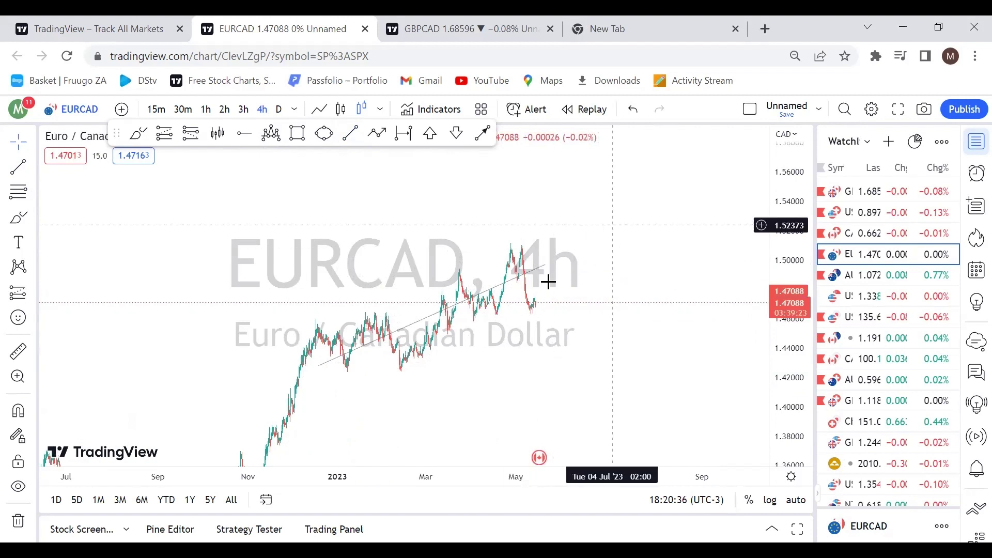
{"action": "left_click_drag", "start_coordinate": [441, 318], "coordinate": [422, 283]}
{"action": "left_click", "coordinate": [503, 356]}
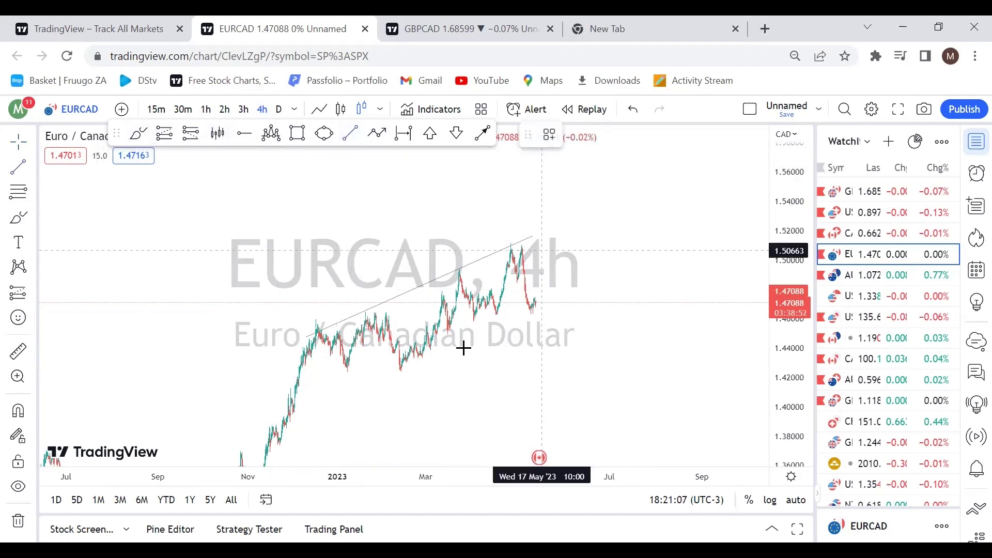
- Draw the lower channel line along the lows, anchored at the February low and ending near May
{"action": "left_click", "coordinate": [353, 398]}
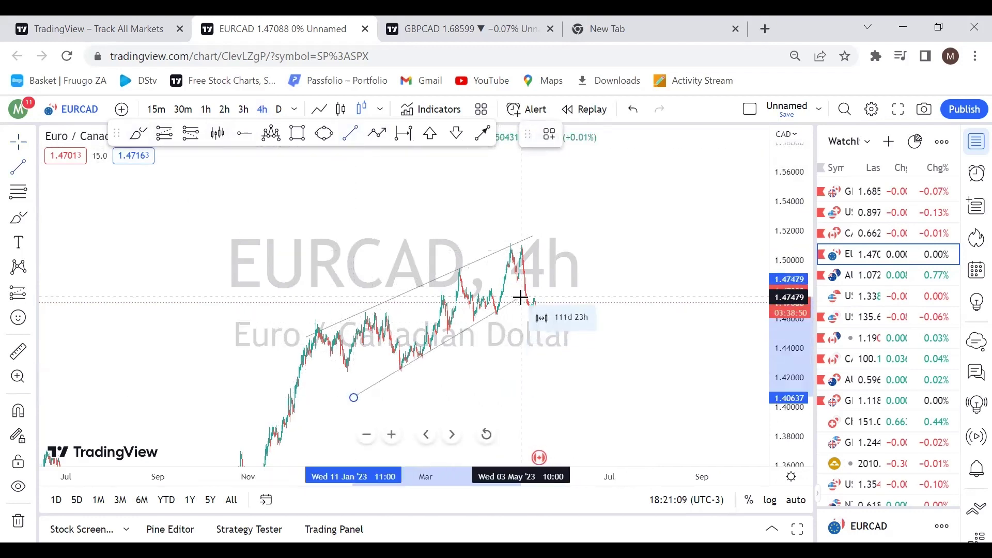
{"action": "left_click", "coordinate": [520, 300]}
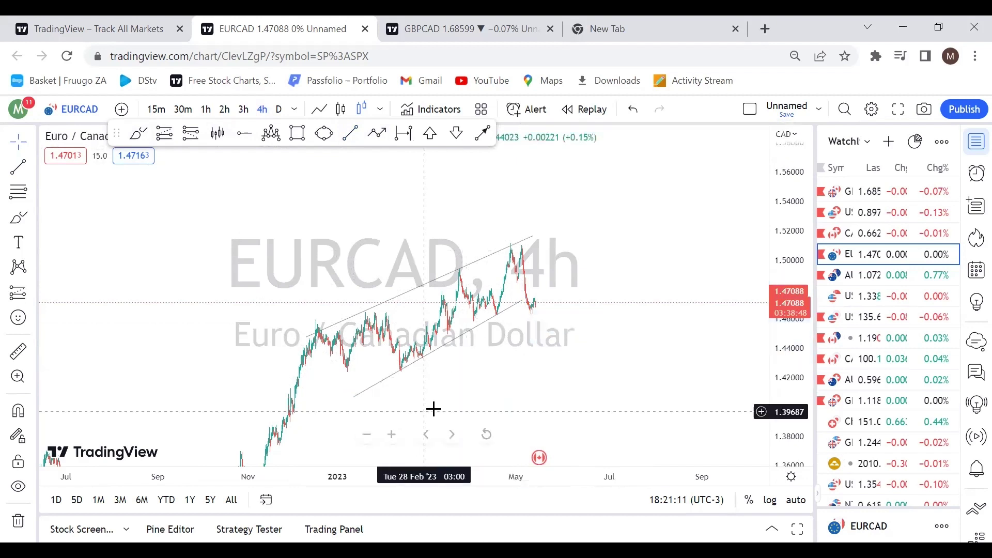
{"action": "left_click_drag", "start_coordinate": [393, 407], "coordinate": [343, 370]}
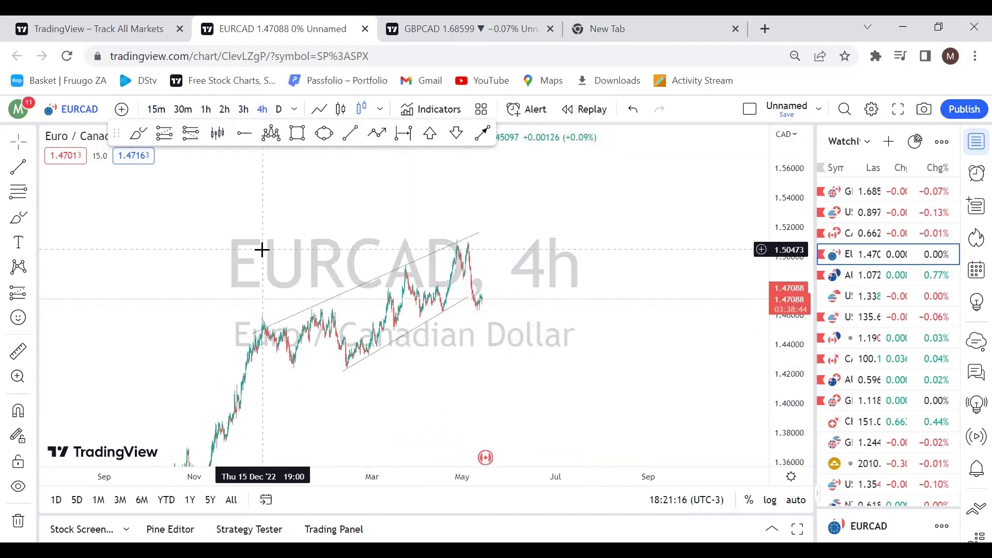
{"action": "scroll", "coordinate": [234, 239], "scroll_direction": "up", "scroll_amount": 4}
{"action": "left_click_drag", "start_coordinate": [234, 239], "coordinate": [445, 201]}
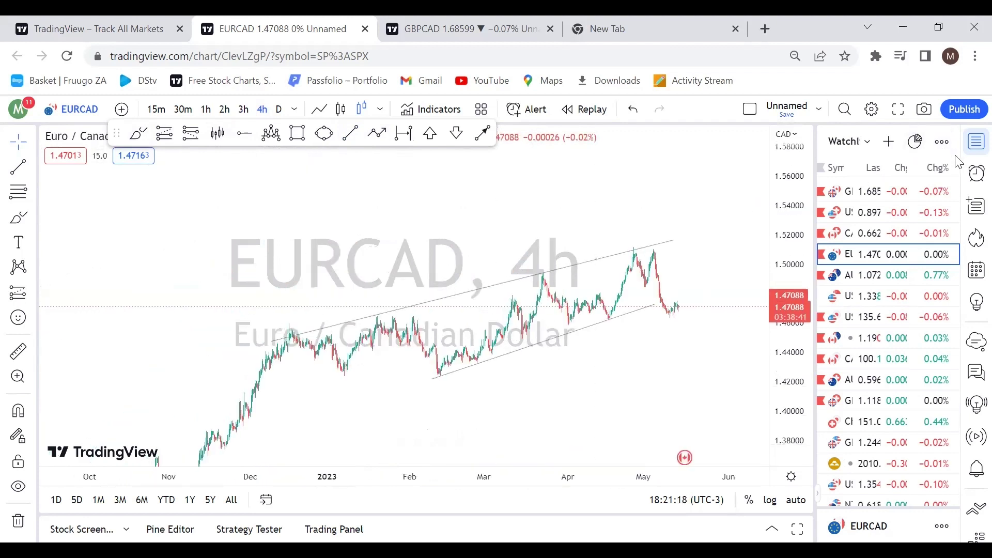
- Hide the watchlist panel and recentre the chart on the ascending channel
{"action": "left_click", "coordinate": [974, 144]}
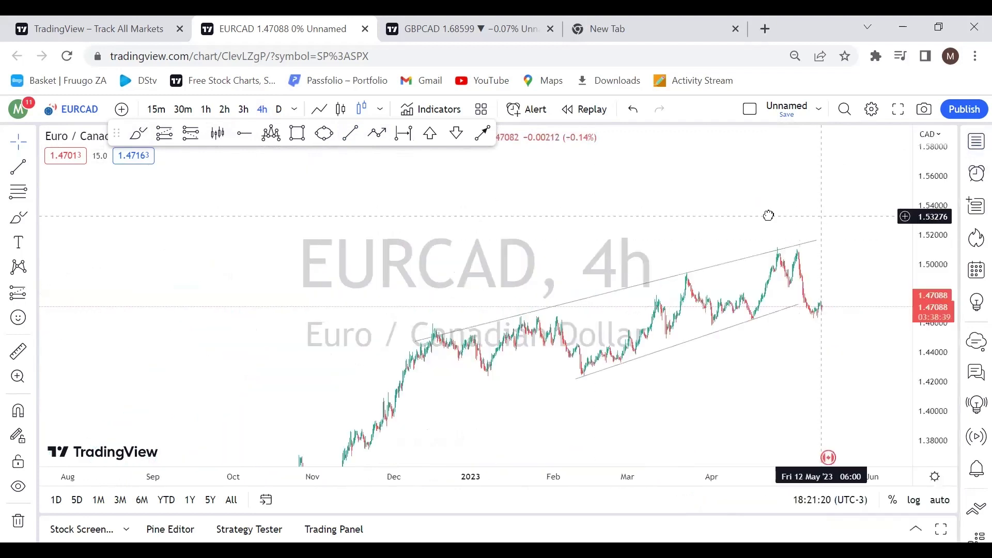
{"action": "scroll", "coordinate": [822, 237], "scroll_direction": "right", "scroll_amount": 3}
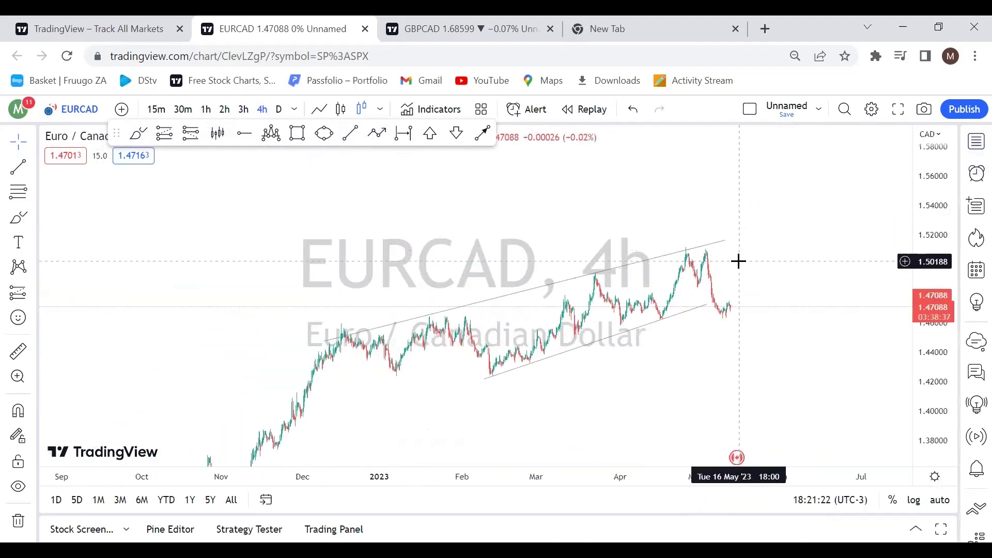
{"action": "scroll", "coordinate": [772, 387], "scroll_direction": "right", "scroll_amount": 3}
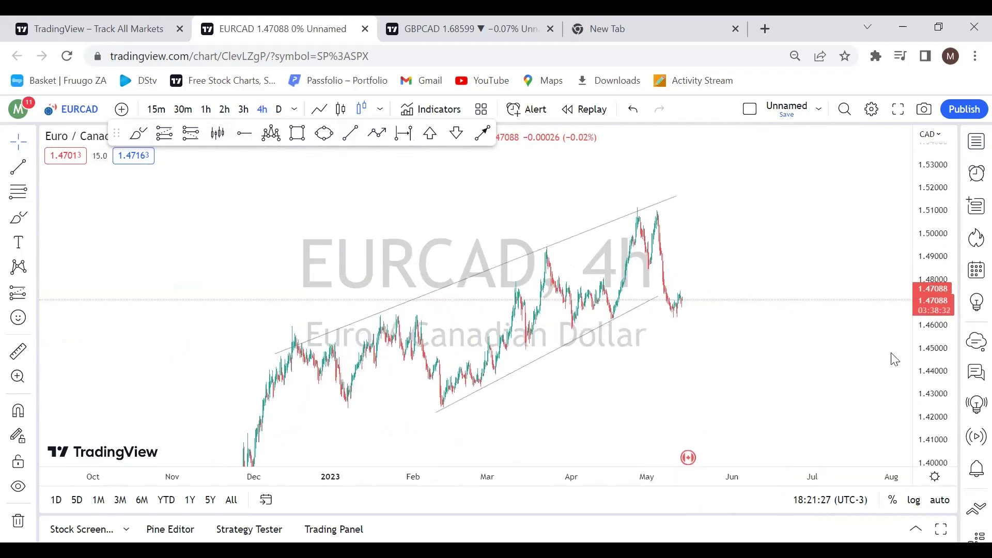
{"action": "scroll", "coordinate": [631, 346], "scroll_direction": "left", "scroll_amount": 3}
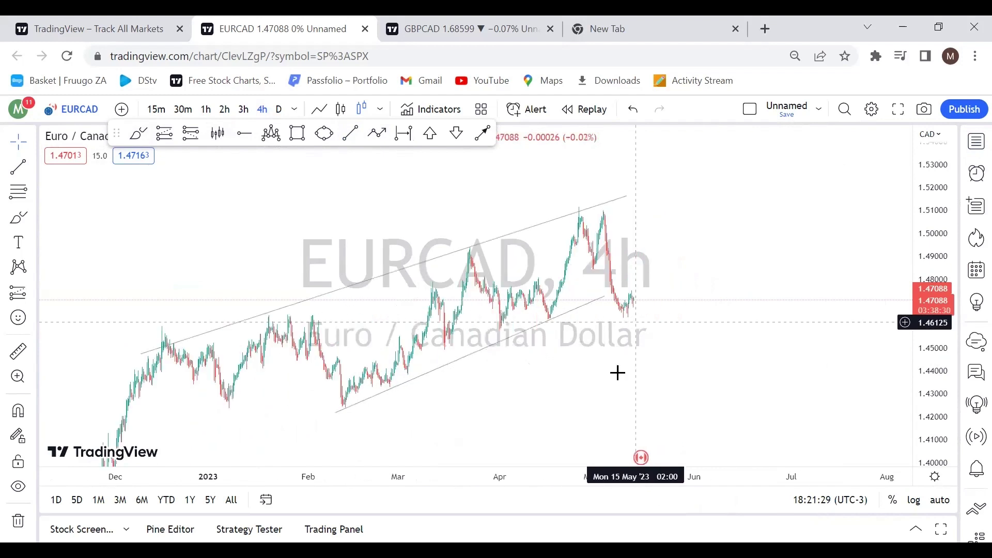
{"action": "left_click_drag", "start_coordinate": [676, 371], "coordinate": [656, 200]}
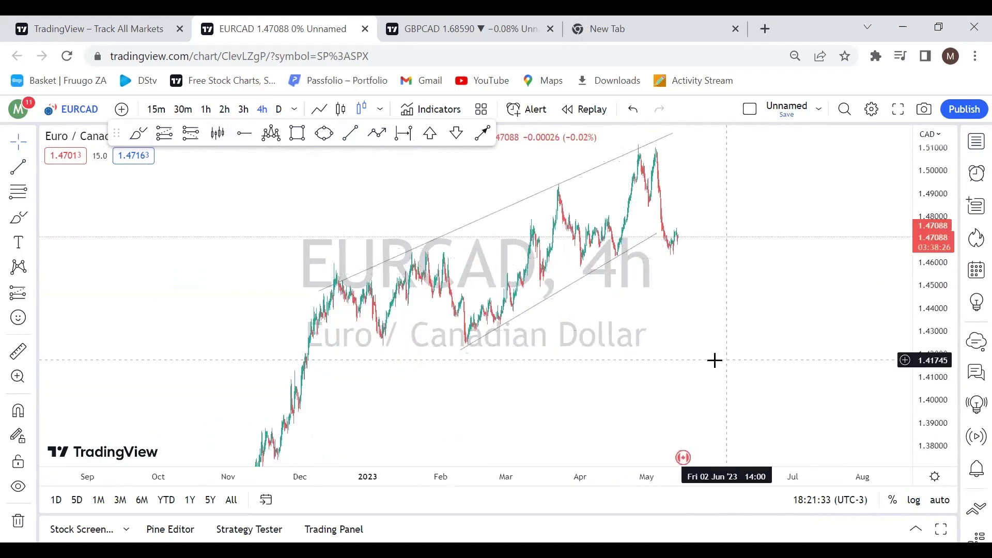
{"action": "scroll", "coordinate": [738, 358], "scroll_direction": "right", "scroll_amount": 3}
{"action": "left_click", "coordinate": [148, 136]}
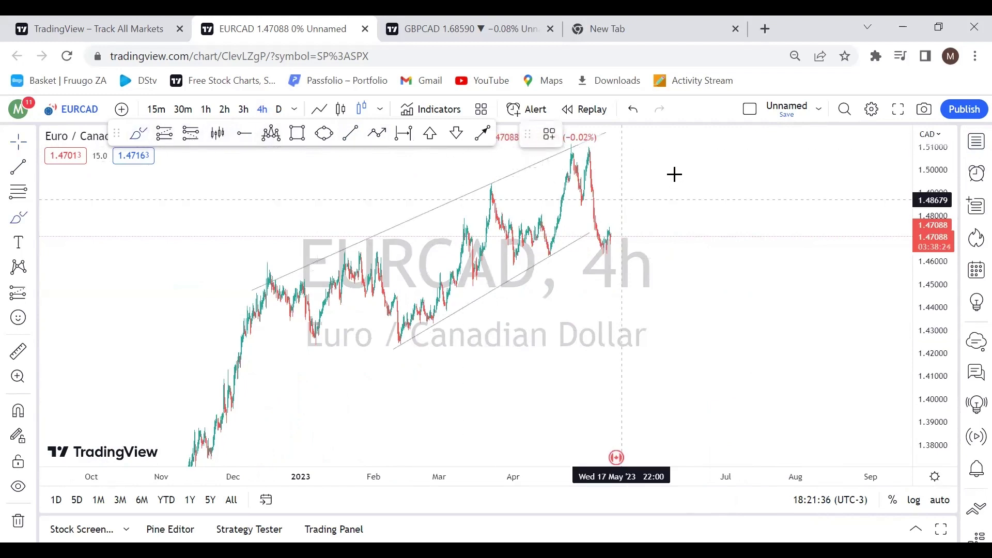
- Sketch a trial downward curve from the May high, then delete it
{"action": "left_click_drag", "start_coordinate": [623, 167], "coordinate": [668, 330]}
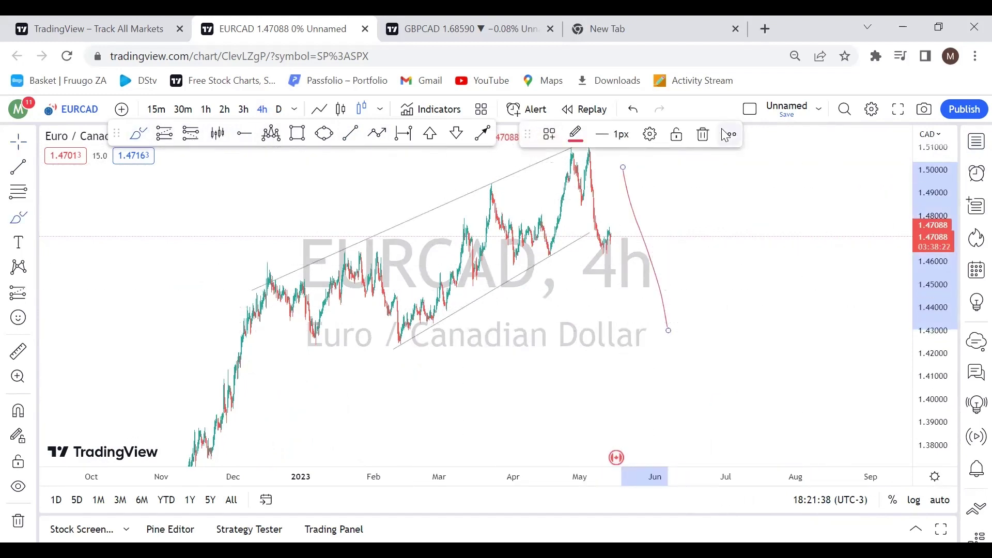
{"action": "left_click", "coordinate": [703, 136]}
{"action": "mouse_move", "coordinate": [768, 204]}
{"action": "left_mouse_down"}
{"action": "mouse_move", "coordinate": [622, 246]}
{"action": "mouse_move", "coordinate": [804, 273]}
{"action": "left_mouse_up"}
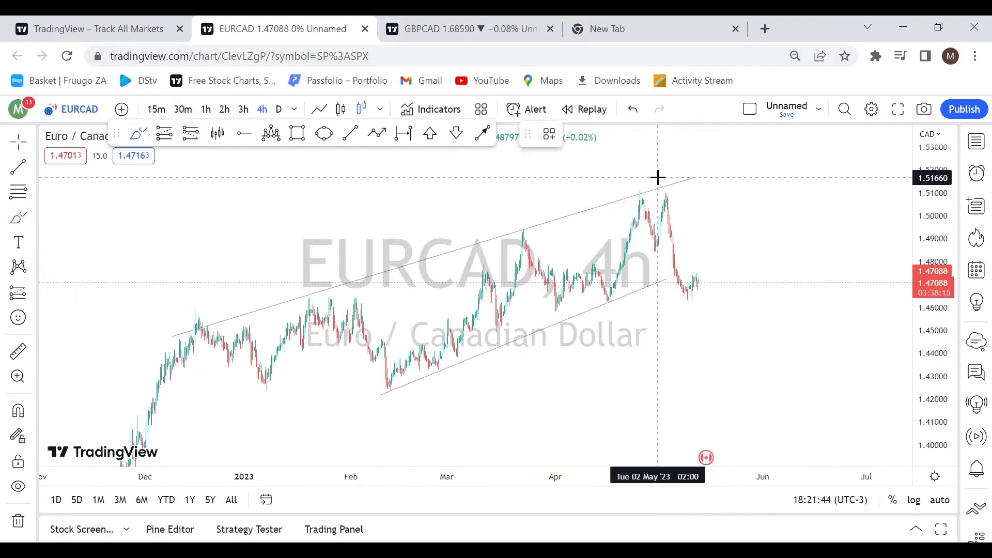
- Brush loops around the May, March and December peaks, undo them, and box the May peak with a rectangle
{"action": "left_click_drag", "start_coordinate": [652, 179], "coordinate": [682, 188]}
{"action": "mouse_move", "coordinate": [530, 216]}
{"action": "left_mouse_down"}
{"action": "mouse_move", "coordinate": [510, 230]}
{"action": "mouse_move", "coordinate": [551, 213]}
{"action": "left_mouse_up"}
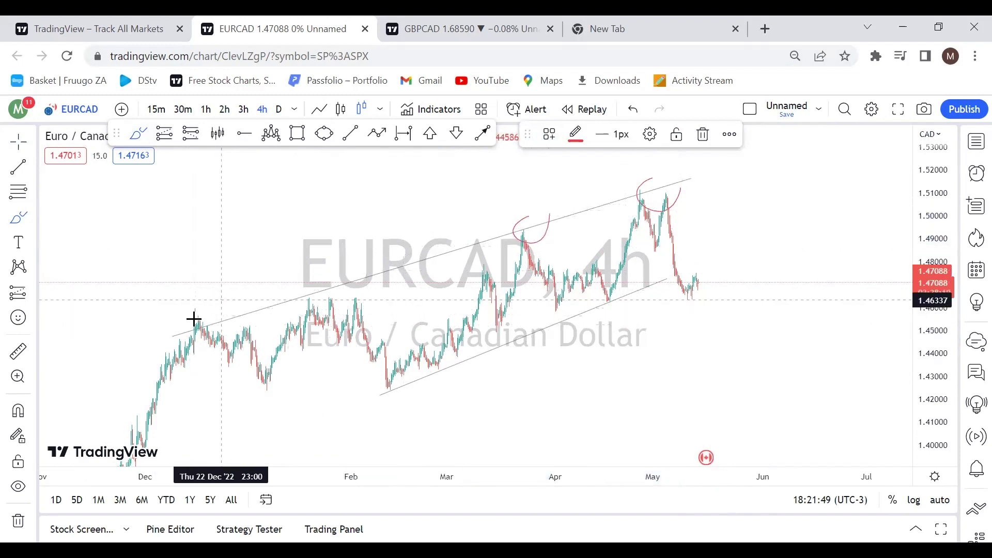
{"action": "left_click_drag", "start_coordinate": [216, 299], "coordinate": [225, 311]}
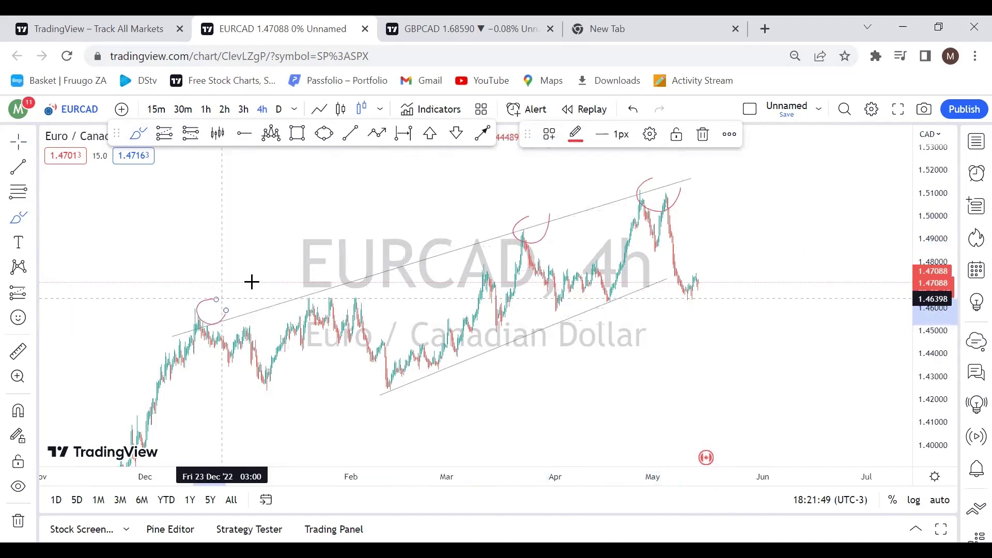
{"action": "left_click", "coordinate": [632, 110]}
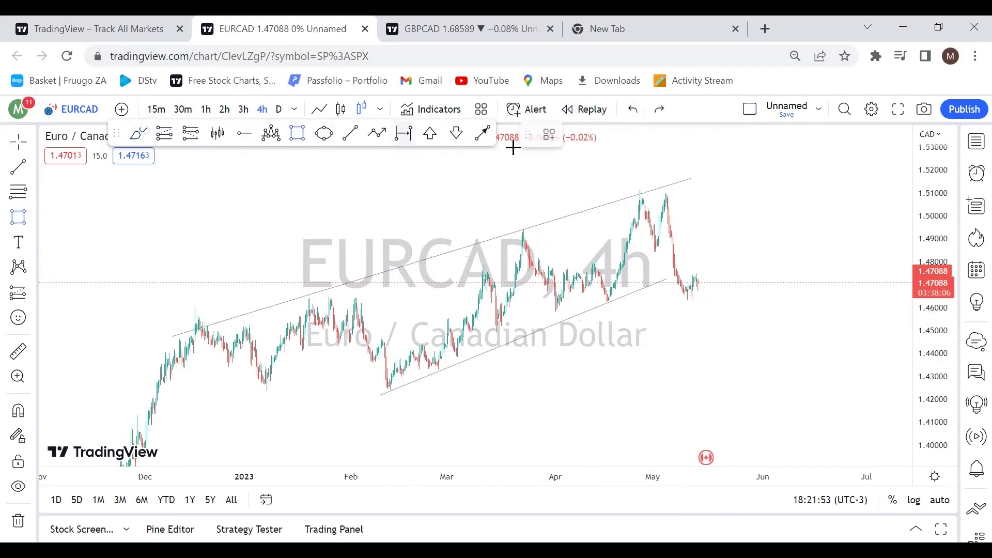
{"action": "left_click_drag", "start_coordinate": [624, 171], "coordinate": [683, 218]}
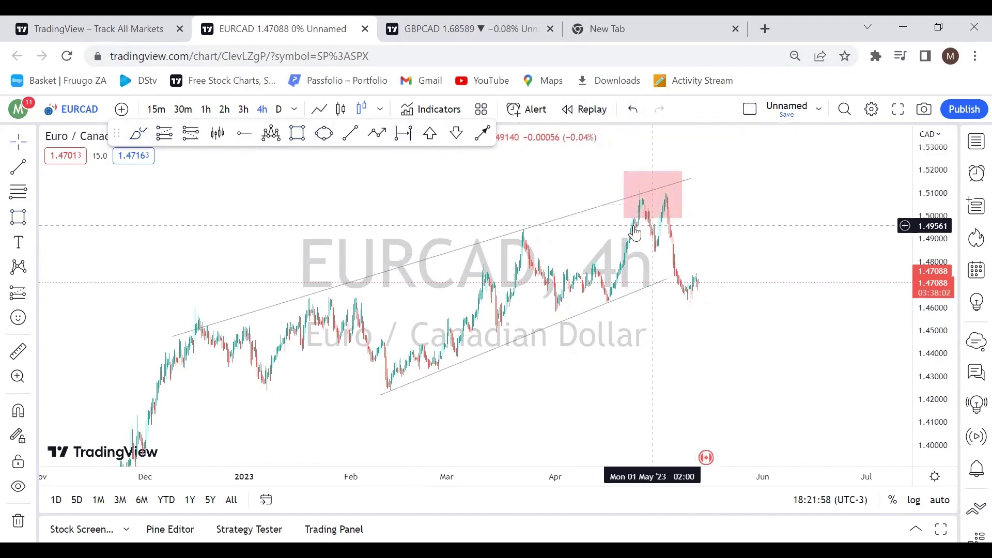
- Zoom in and tighten the pink supply rectangle around the May highs
{"action": "scroll", "coordinate": [603, 182], "scroll_direction": "up", "scroll_amount": 3}
{"action": "scroll", "coordinate": [463, 176], "scroll_direction": "up", "scroll_amount": 2}
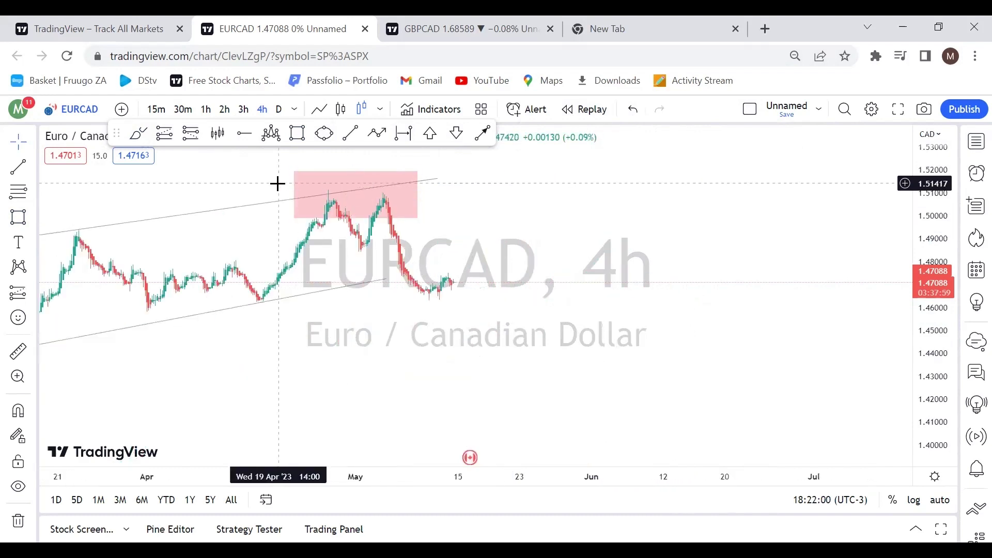
{"action": "left_click_drag", "start_coordinate": [399, 192], "coordinate": [528, 207]}
{"action": "left_click_drag", "start_coordinate": [934, 394], "coordinate": [934, 361]}
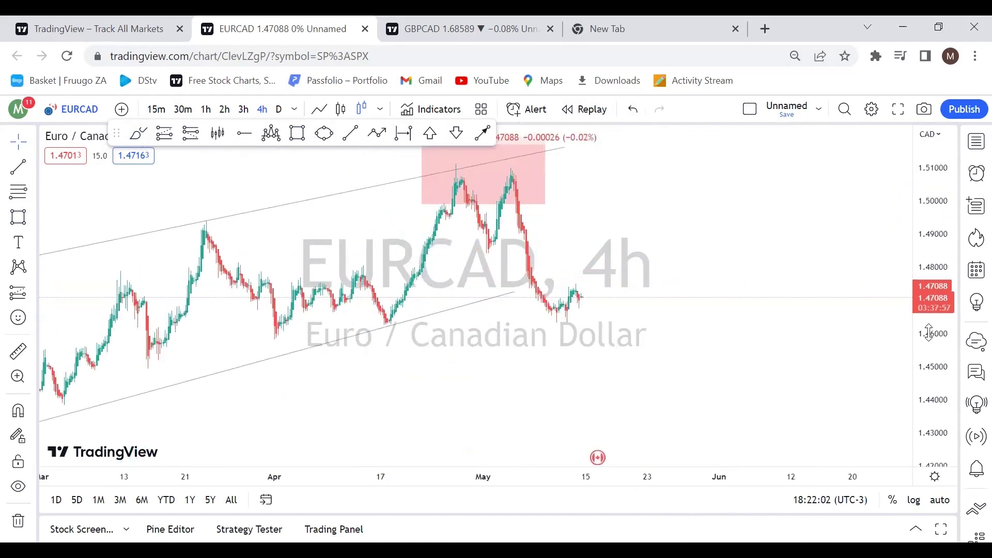
{"action": "left_click_drag", "start_coordinate": [687, 253], "coordinate": [737, 271]}
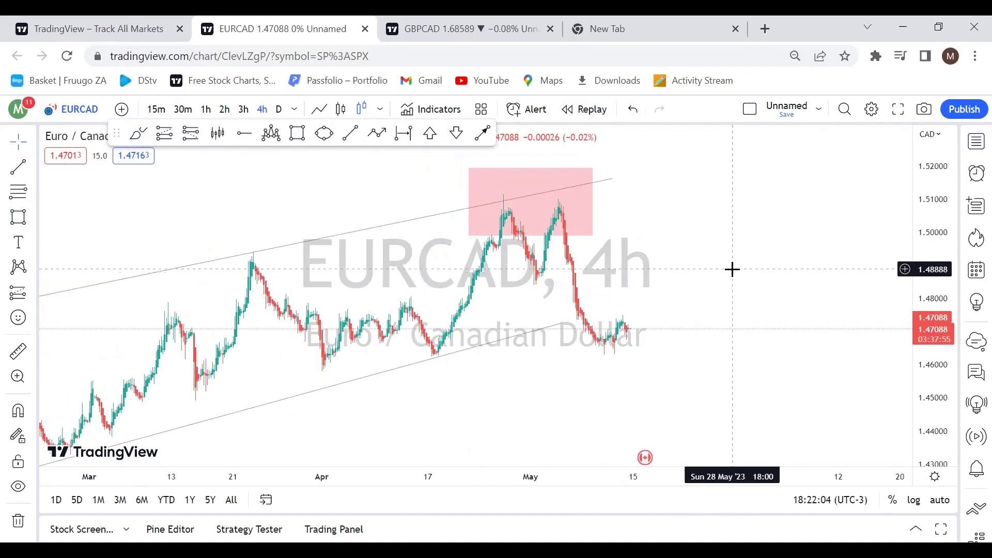
{"action": "left_click_drag", "start_coordinate": [666, 238], "coordinate": [759, 244]}
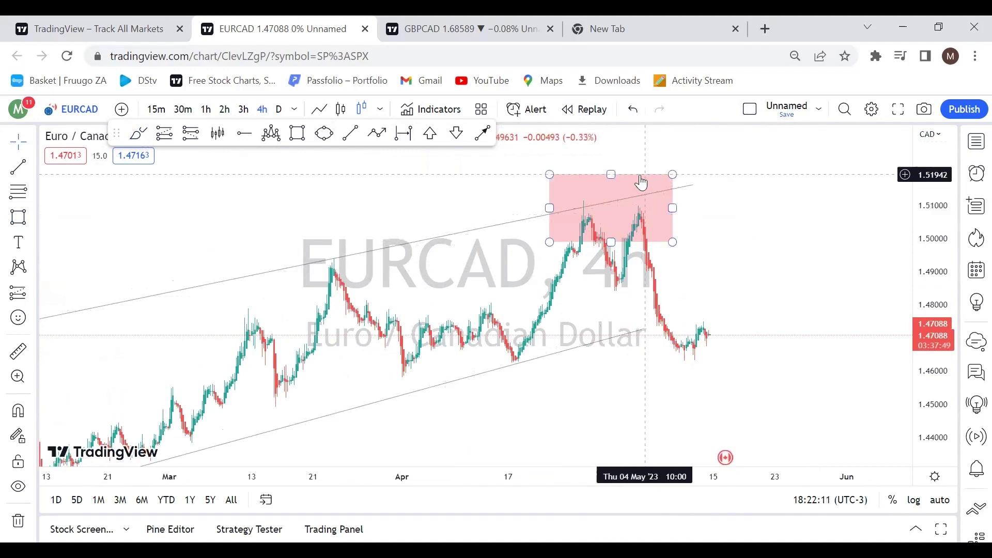
{"action": "left_click_drag", "start_coordinate": [673, 242], "coordinate": [666, 227]}
{"action": "mouse_move", "coordinate": [664, 174]}
{"action": "left_mouse_down"}
{"action": "mouse_move", "coordinate": [669, 204]}
{"action": "mouse_move", "coordinate": [616, 186]}
{"action": "left_mouse_up"}
{"action": "left_click", "coordinate": [603, 185]}
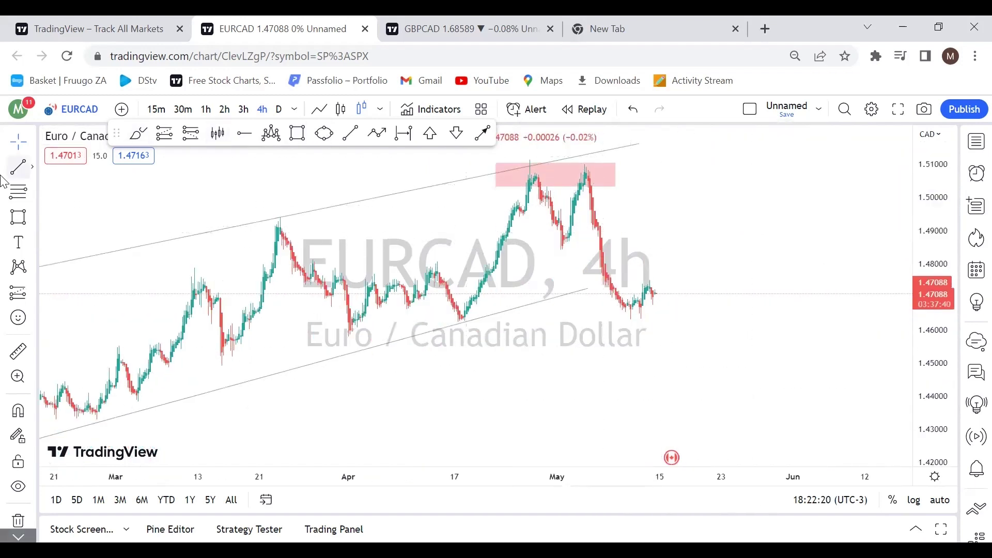
- Shrink the rectangle's height from below into a thin band across both recent highs, about 1.505–1.508
{"action": "left_click", "coordinate": [140, 136]}
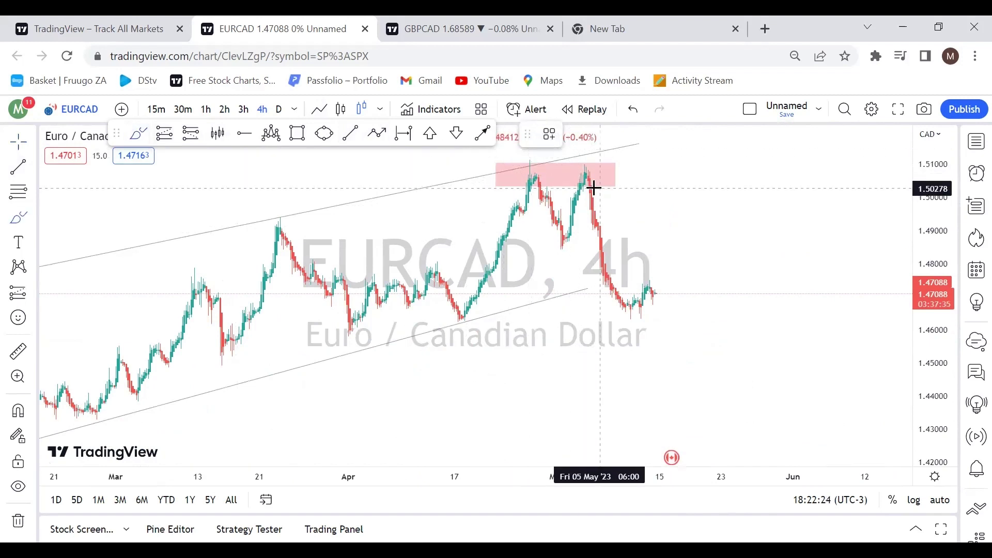
{"action": "scroll", "coordinate": [569, 243], "scroll_direction": "up", "scroll_amount": 3}
{"action": "left_click_drag", "start_coordinate": [356, 222], "coordinate": [853, 348]}
{"action": "scroll", "coordinate": [756, 295], "scroll_direction": "up", "scroll_amount": 2}
{"action": "left_click_drag", "start_coordinate": [758, 295], "coordinate": [749, 264]}
{"action": "left_click", "coordinate": [758, 322]}
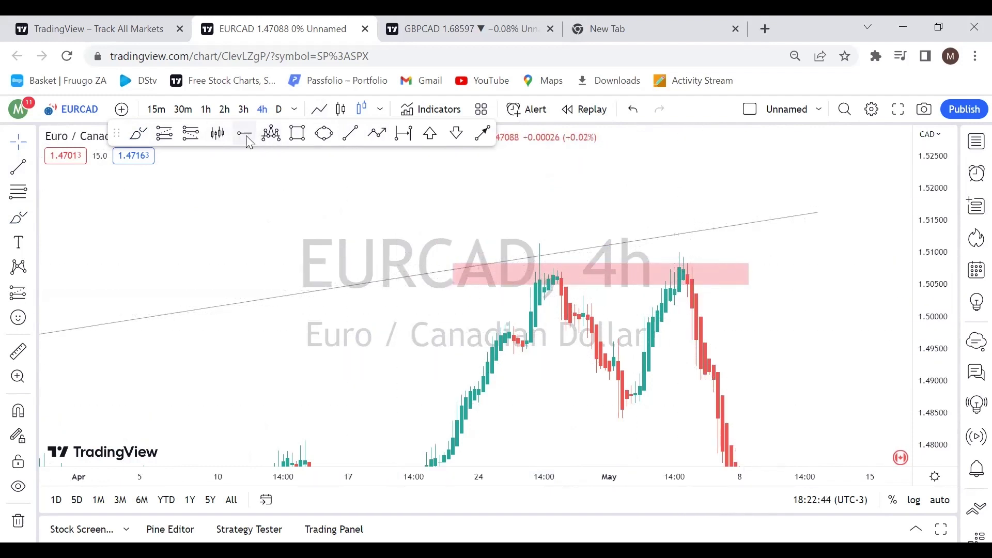
{"action": "scroll", "coordinate": [569, 224], "scroll_direction": "up", "scroll_amount": 2}
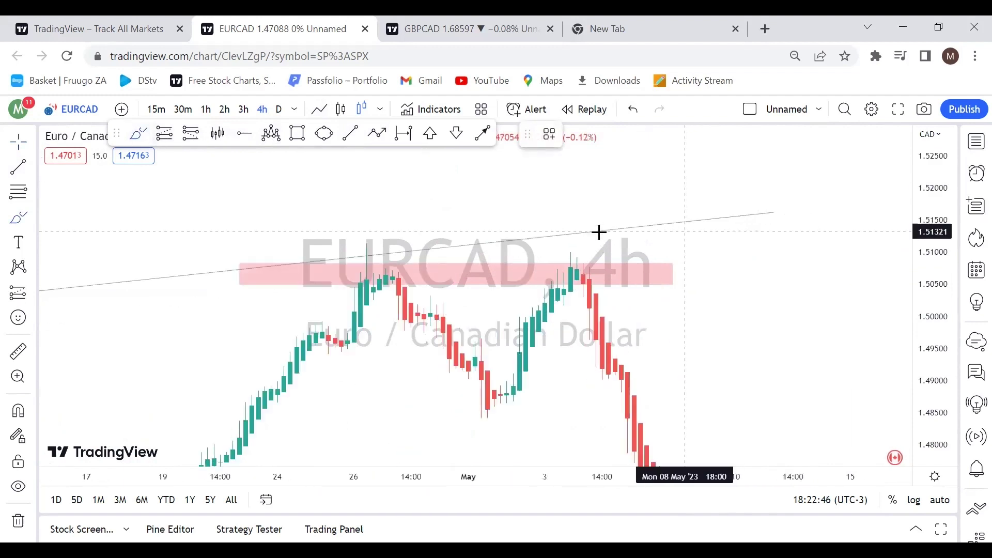
{"action": "scroll", "coordinate": [543, 258], "scroll_direction": "up", "scroll_amount": 2}
- Dismiss the stray browser context menu over the chart
{"action": "scroll", "coordinate": [640, 206], "scroll_direction": "down", "scroll_amount": 2}
{"action": "right_click", "coordinate": [558, 146]}
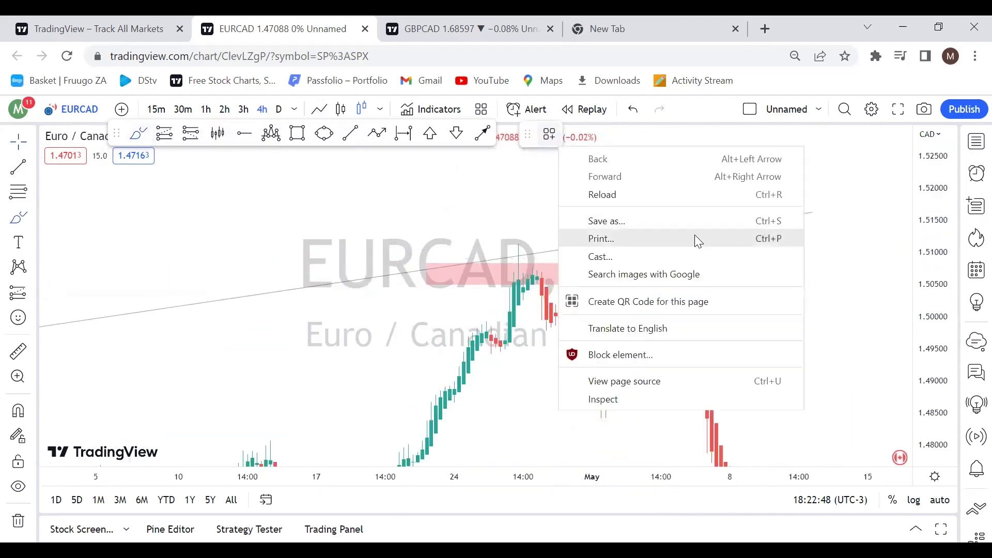
{"action": "left_click", "coordinate": [445, 226]}
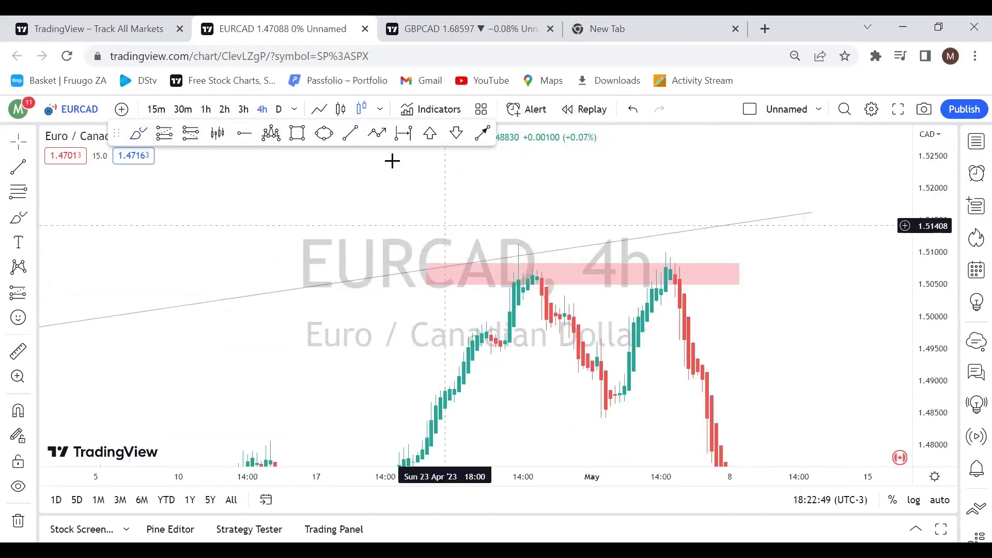
- Show EURCAD on the 2-hour timeframe with the price scale stretched to enlarge the candles
{"action": "left_click", "coordinate": [227, 109]}
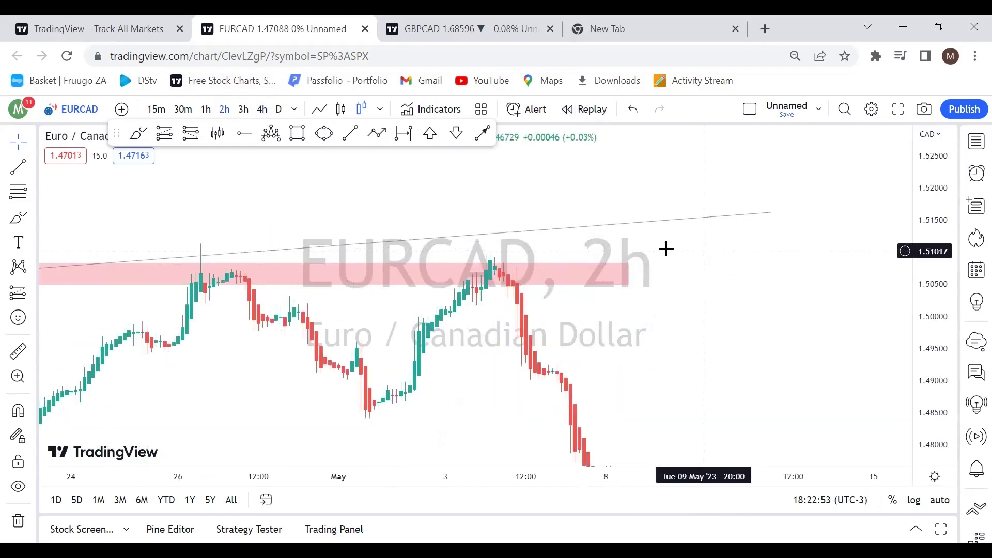
{"action": "scroll", "coordinate": [427, 191], "scroll_direction": "down", "scroll_amount": 2}
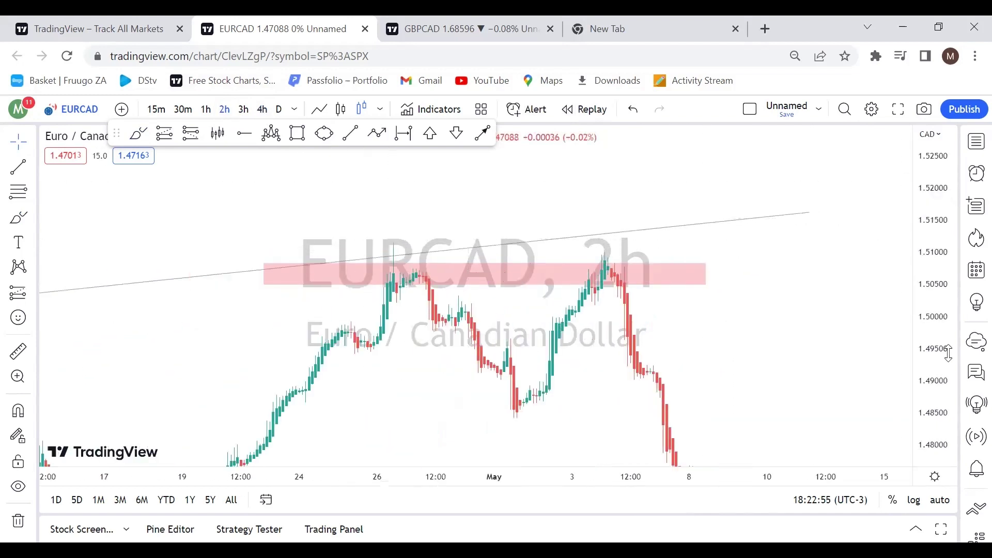
{"action": "left_click_drag", "start_coordinate": [939, 394], "coordinate": [916, 308]}
{"action": "left_click_drag", "start_coordinate": [946, 207], "coordinate": [944, 271]}
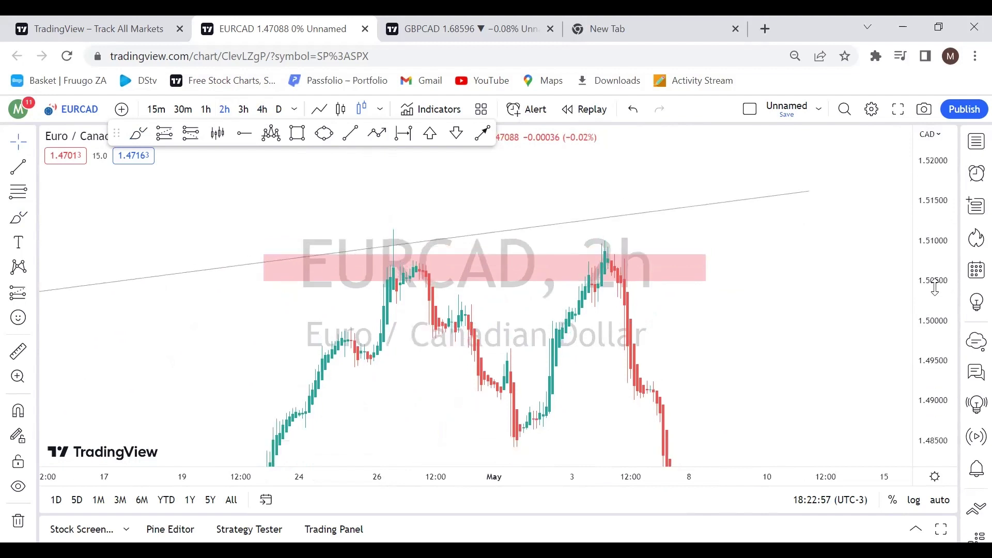
{"action": "scroll", "coordinate": [589, 259], "scroll_direction": "up", "scroll_amount": 2}
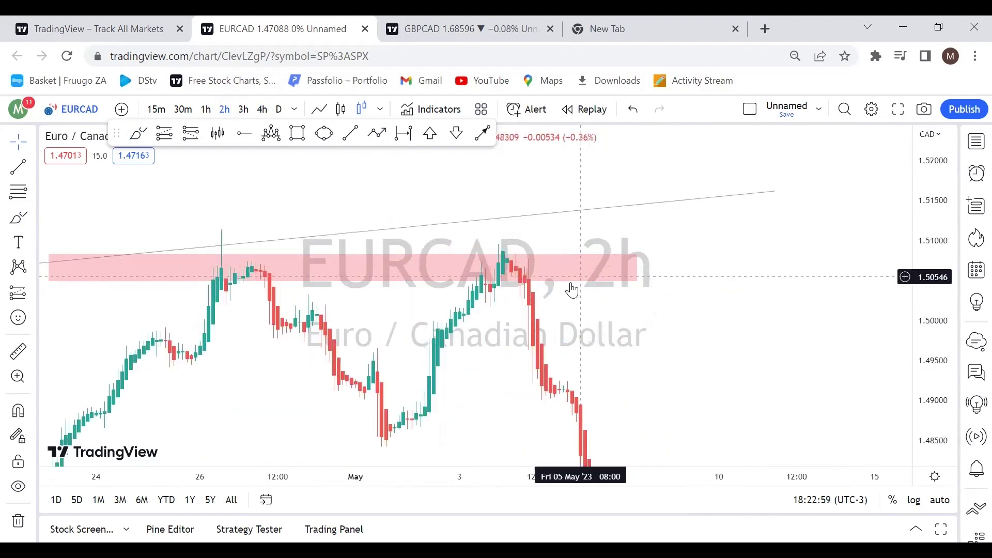
{"action": "scroll", "coordinate": [569, 282], "scroll_direction": "up", "scroll_amount": 1}
{"action": "left_click_drag", "start_coordinate": [395, 328], "coordinate": [877, 297]}
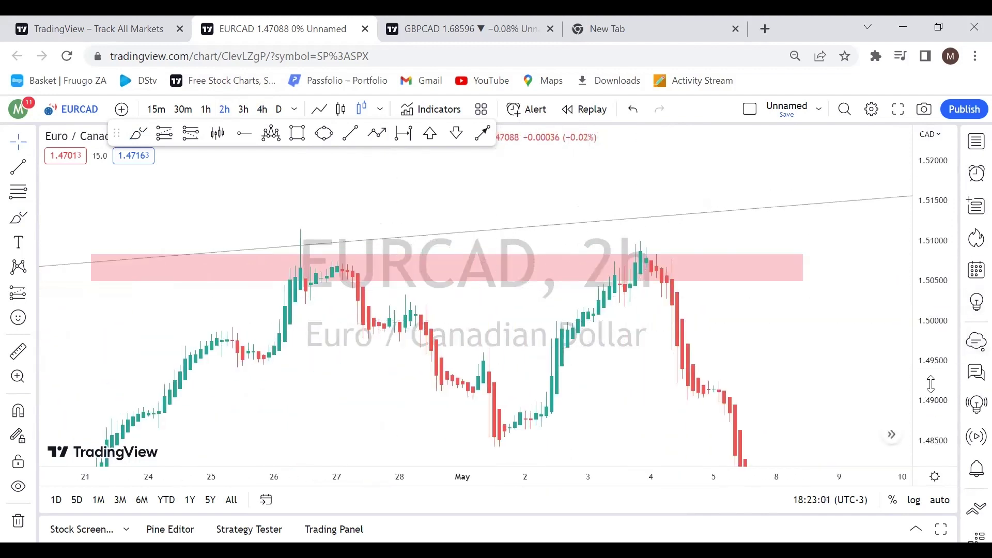
{"action": "left_click_drag", "start_coordinate": [927, 392], "coordinate": [759, 215]}
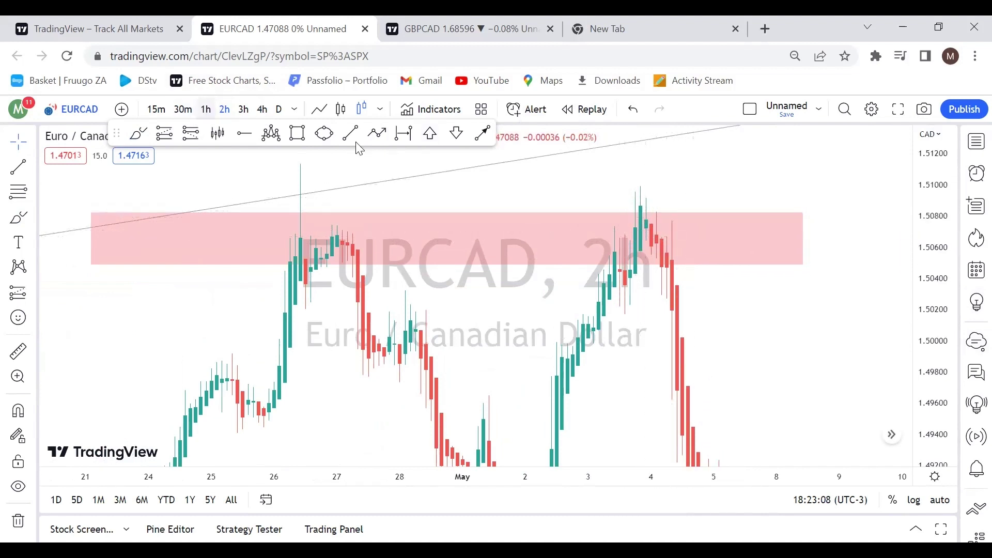
- Switch EURCAD to the 1-hour timeframe and zoom into the May 3–4 candles inside the supply band
{"action": "left_click", "coordinate": [205, 109]}
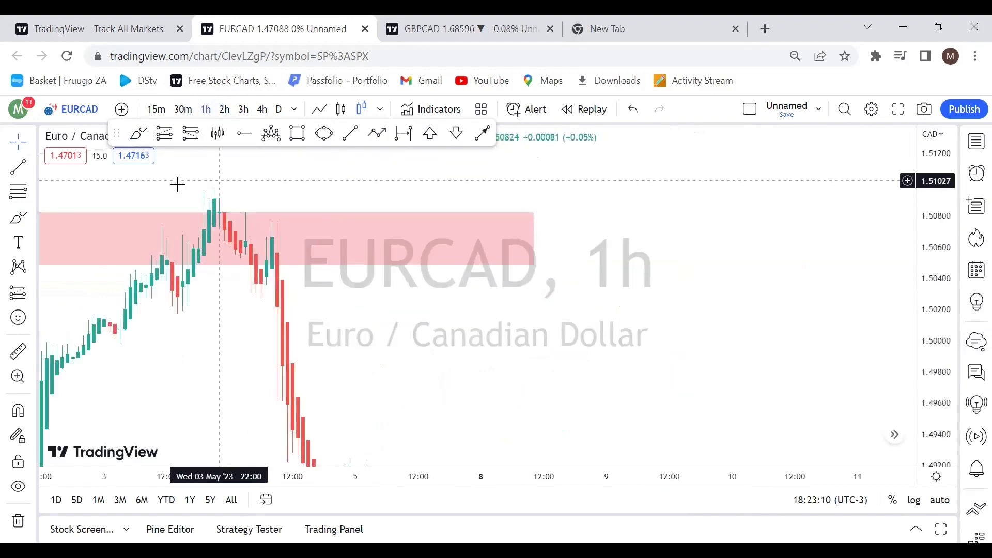
{"action": "left_click_drag", "start_coordinate": [150, 188], "coordinate": [697, 239]}
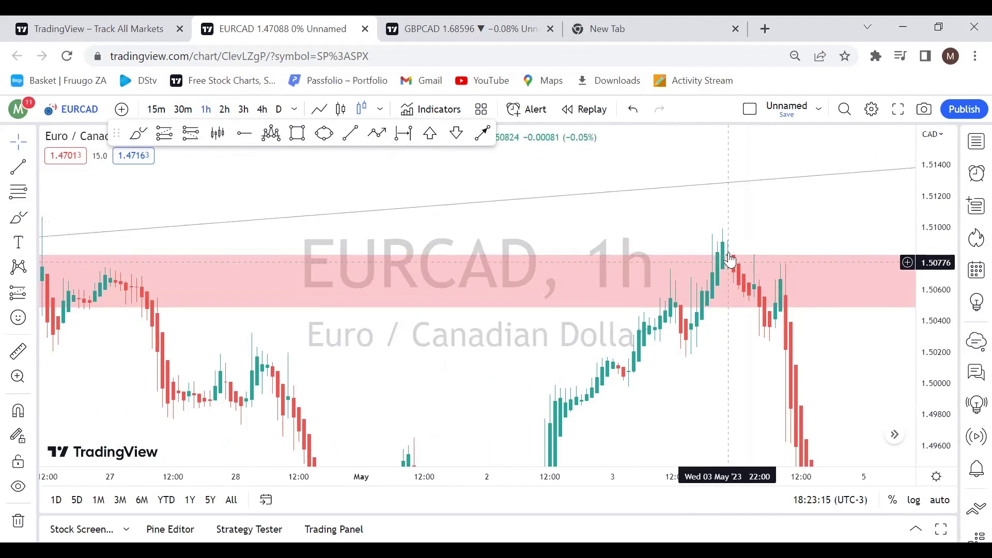
{"action": "scroll", "coordinate": [558, 238], "scroll_direction": "up", "scroll_amount": 5}
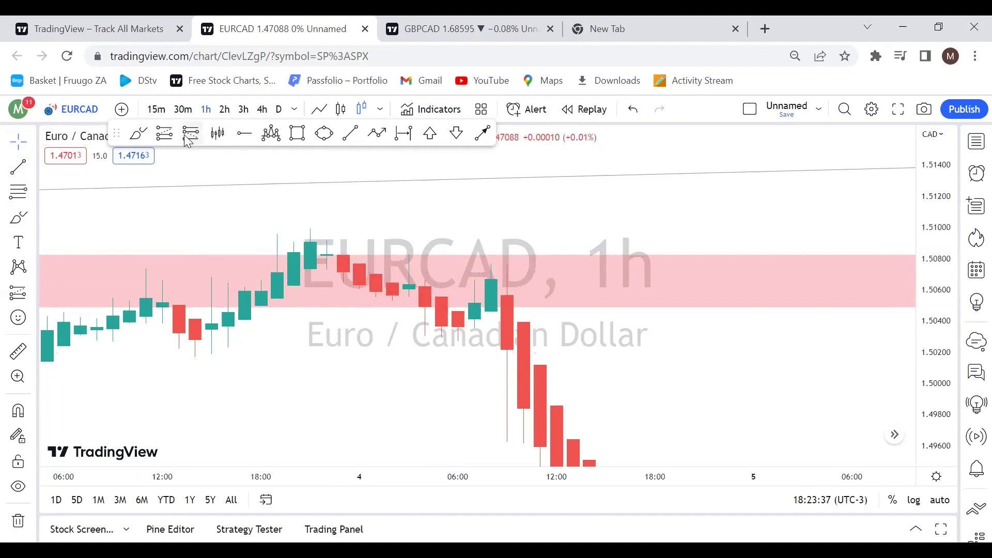
- Remove a stray brush stroke from the chart
{"action": "left_click", "coordinate": [138, 133]}
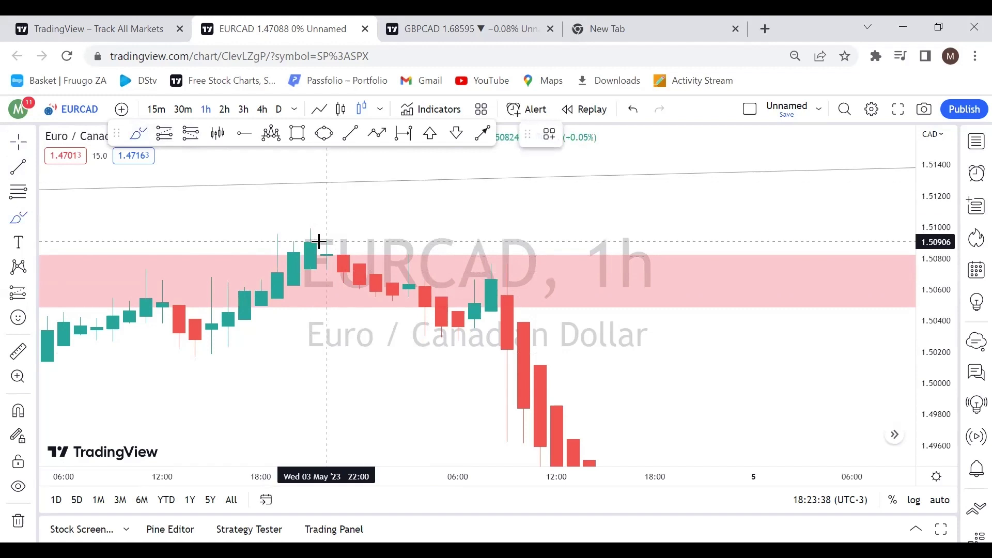
{"action": "left_click", "coordinate": [345, 241]}
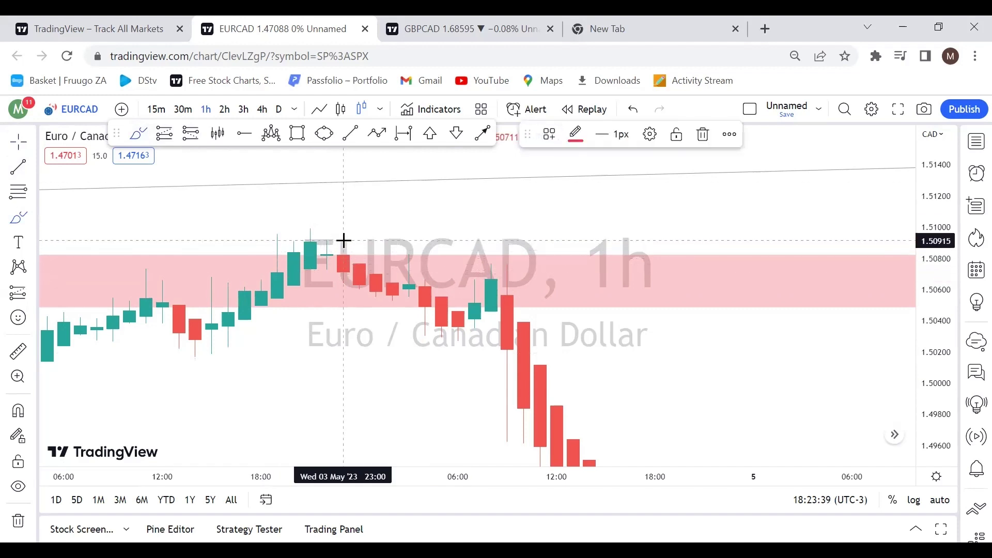
{"action": "left_click", "coordinate": [703, 135]}
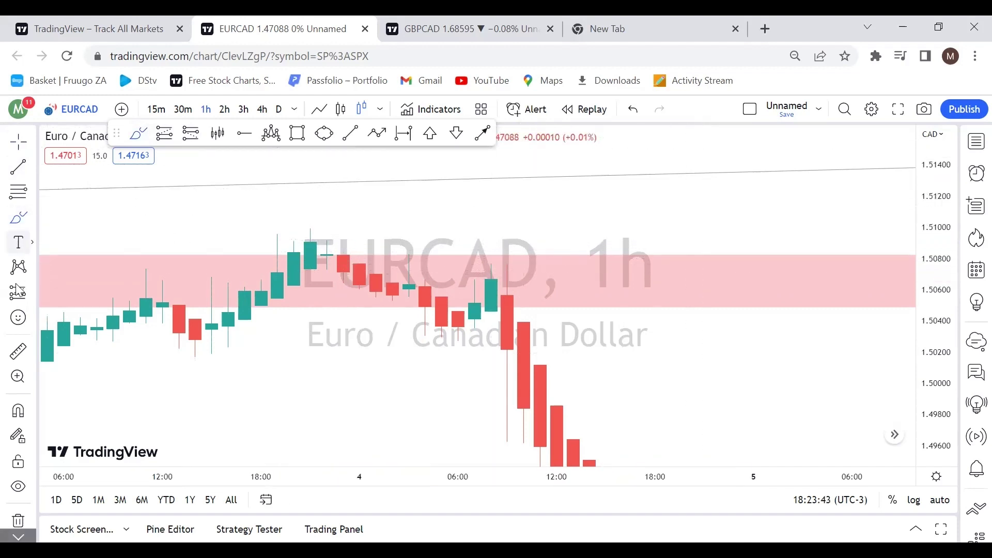
- Place blue down-arrow icons above the two bearish May 3 and May 4 candles
{"action": "left_click", "coordinate": [33, 321]}
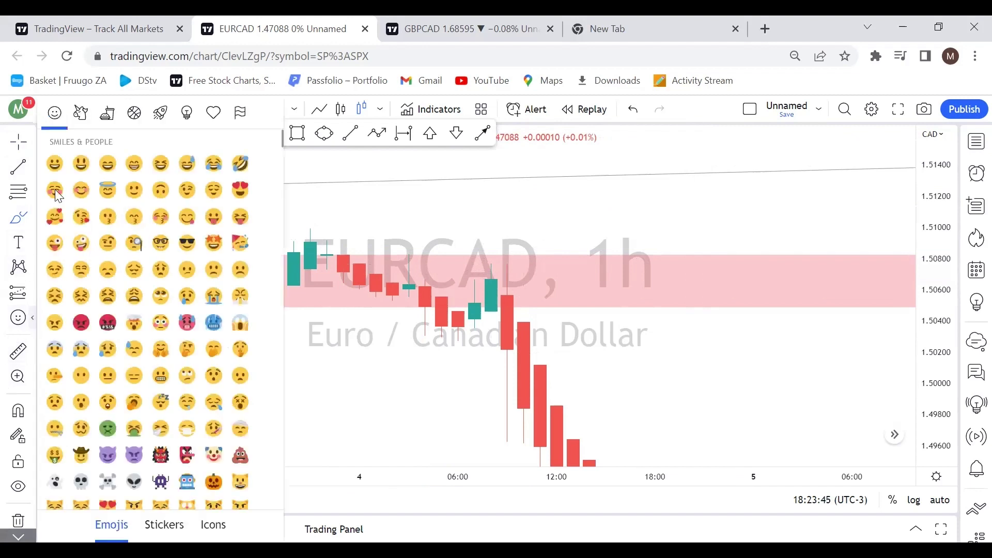
{"action": "left_click", "coordinate": [172, 527]}
{"action": "left_click", "coordinate": [208, 526]}
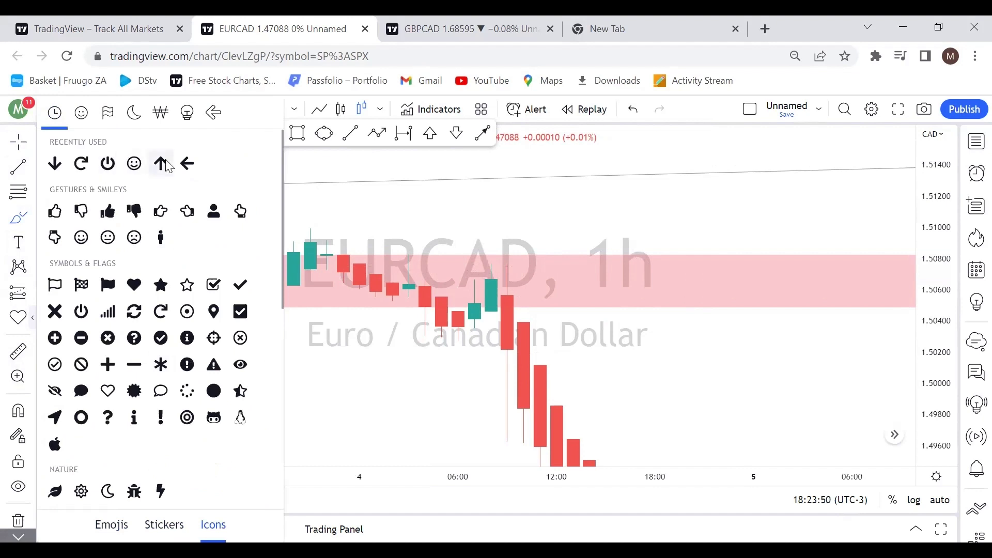
{"action": "left_click", "coordinate": [57, 164]}
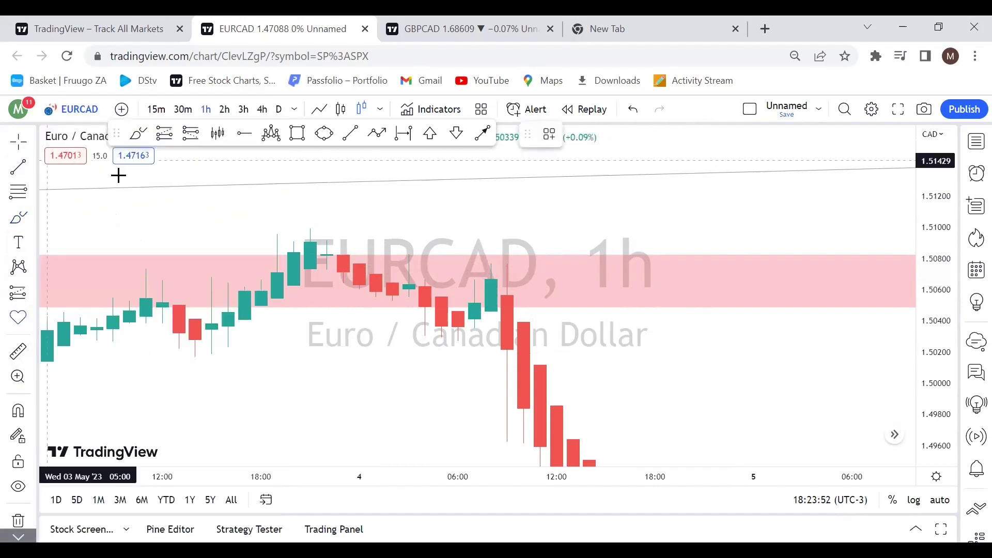
{"action": "left_click", "coordinate": [343, 241]}
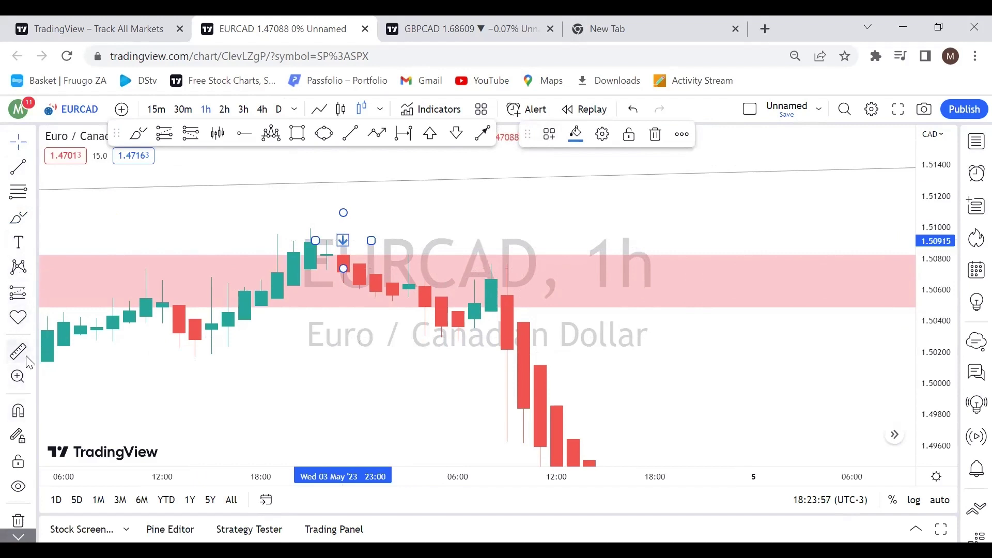
{"action": "left_click", "coordinate": [33, 310]}
{"action": "left_click", "coordinate": [58, 166]}
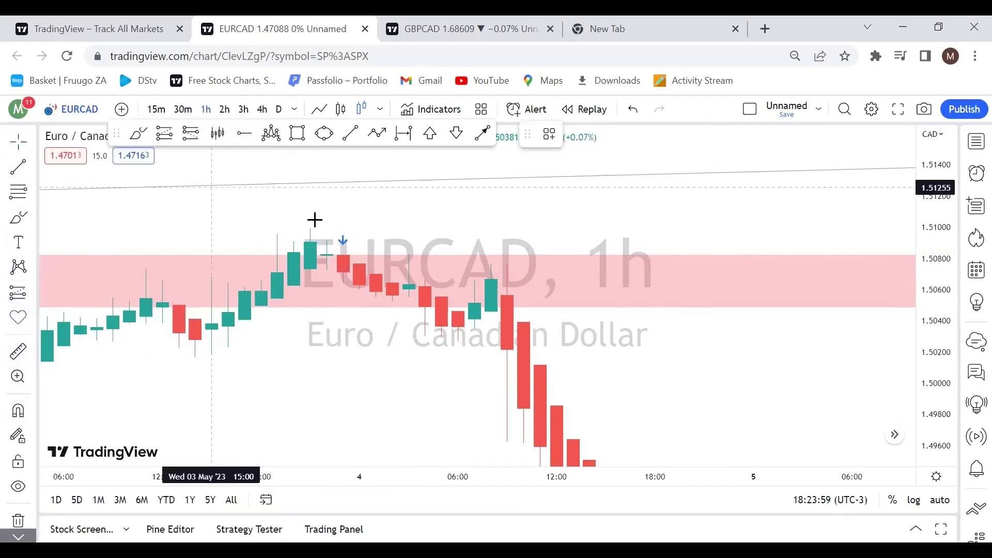
{"action": "left_click", "coordinate": [367, 248]}
{"action": "right_click", "coordinate": [357, 356]}
{"action": "left_click", "coordinate": [320, 358]}
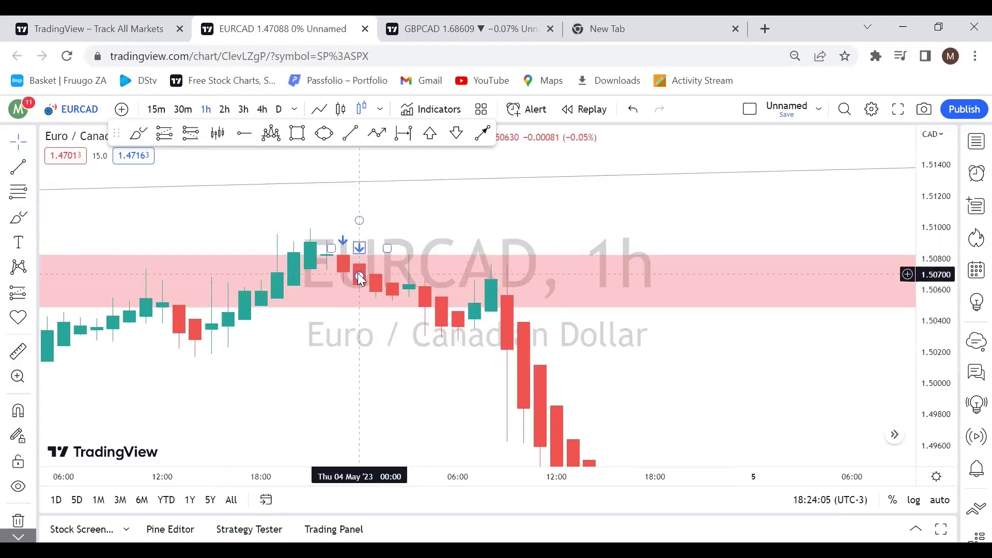
{"action": "left_click", "coordinate": [190, 136]}
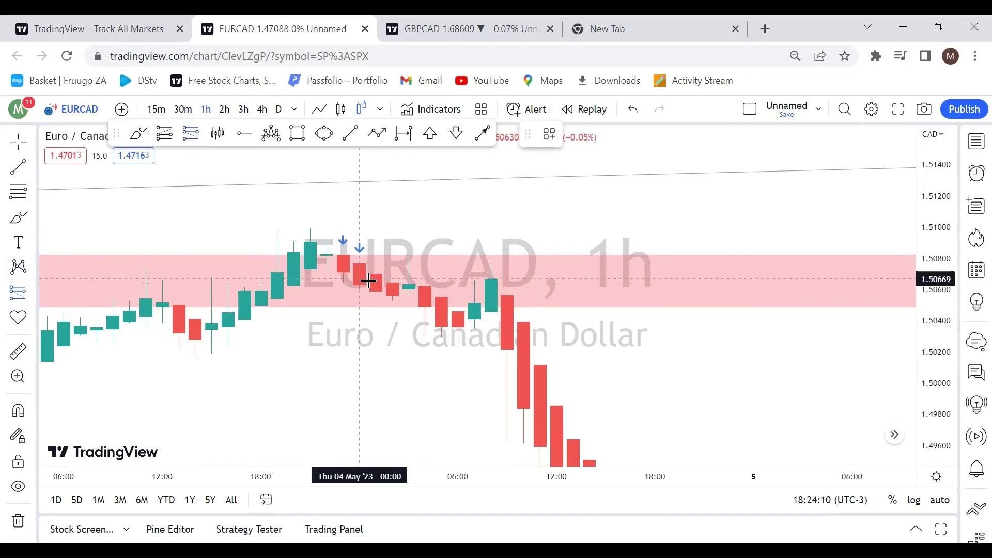
- Place a position box at the supply-zone candle, dragging its target near 1.4947 and adjusting the stop
{"action": "left_click", "coordinate": [374, 278]}
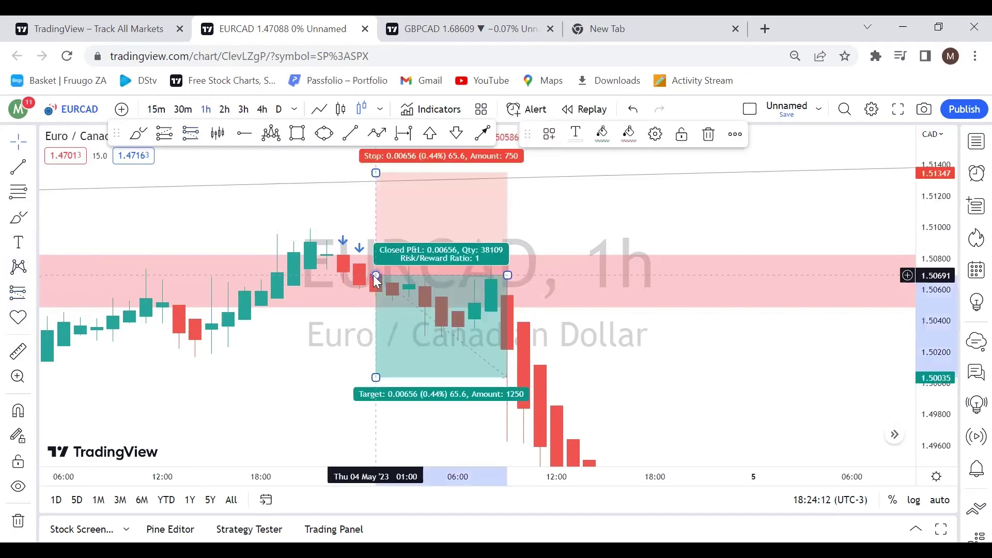
{"action": "left_click_drag", "start_coordinate": [377, 376], "coordinate": [376, 465]}
{"action": "scroll", "coordinate": [625, 335], "scroll_direction": "down", "scroll_amount": 5}
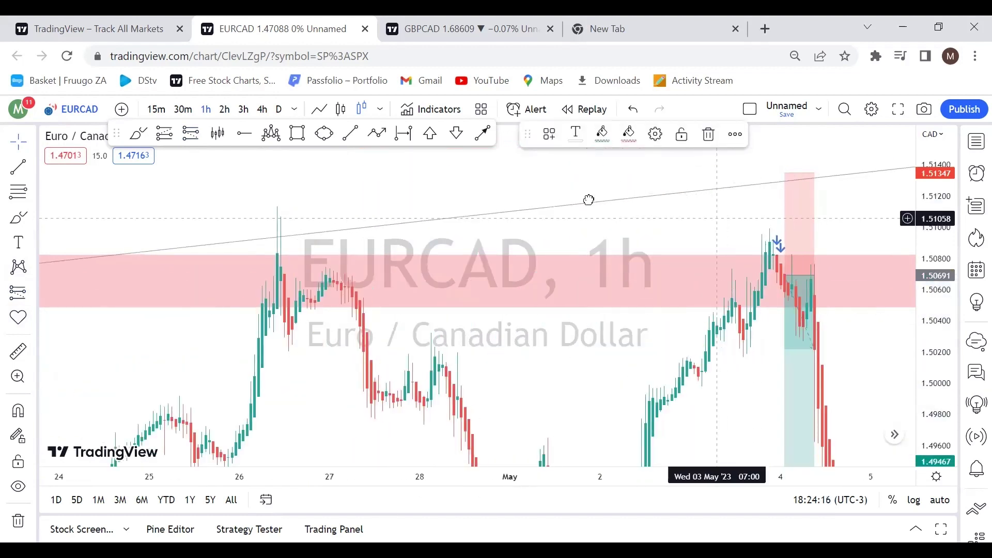
{"action": "scroll", "coordinate": [697, 222], "scroll_direction": "right", "scroll_amount": 3}
{"action": "scroll", "coordinate": [447, 232], "scroll_direction": "up", "scroll_amount": 3}
{"action": "scroll", "coordinate": [211, 204], "scroll_direction": "right", "scroll_amount": 5}
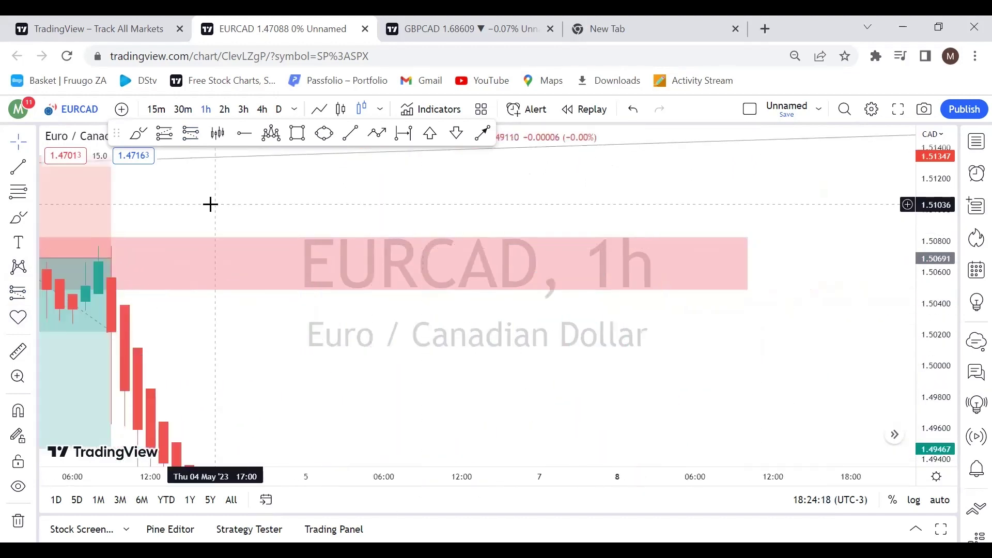
{"action": "scroll", "coordinate": [580, 272], "scroll_direction": "left", "scroll_amount": 8}
{"action": "scroll", "coordinate": [777, 290], "scroll_direction": "up", "scroll_amount": 3}
{"action": "scroll", "coordinate": [749, 277], "scroll_direction": "left", "scroll_amount": 2}
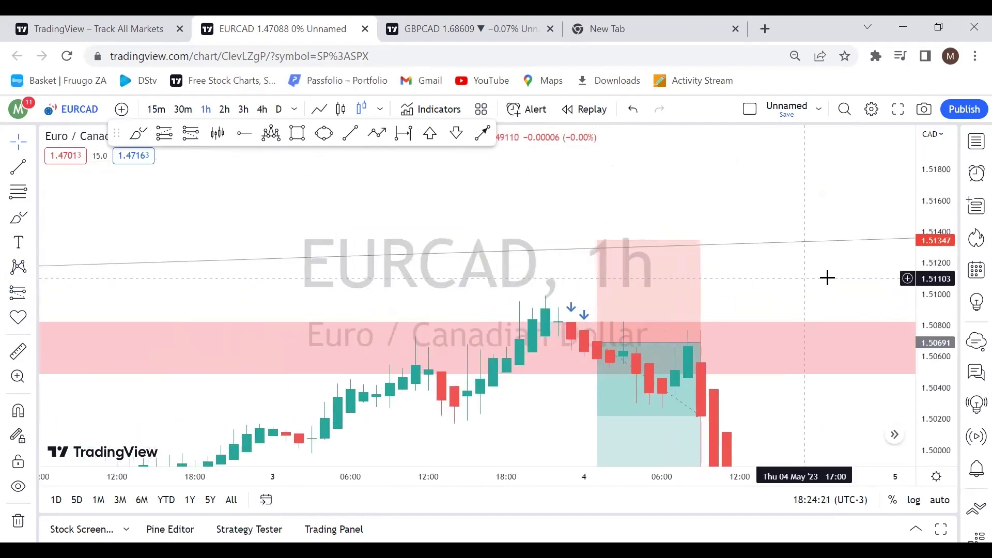
{"action": "left_click_drag", "start_coordinate": [598, 200], "coordinate": [594, 292]}
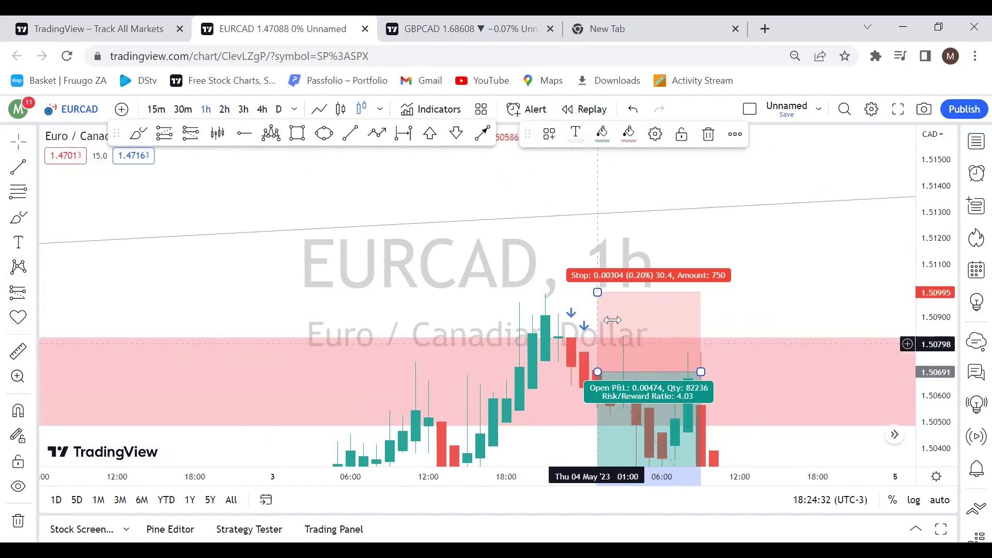
- Widen the short position rightward: entry 1.50691, stop 1.50995, target 1.46992, then frame the channel
{"action": "scroll", "coordinate": [751, 278], "scroll_direction": "down", "scroll_amount": 5}
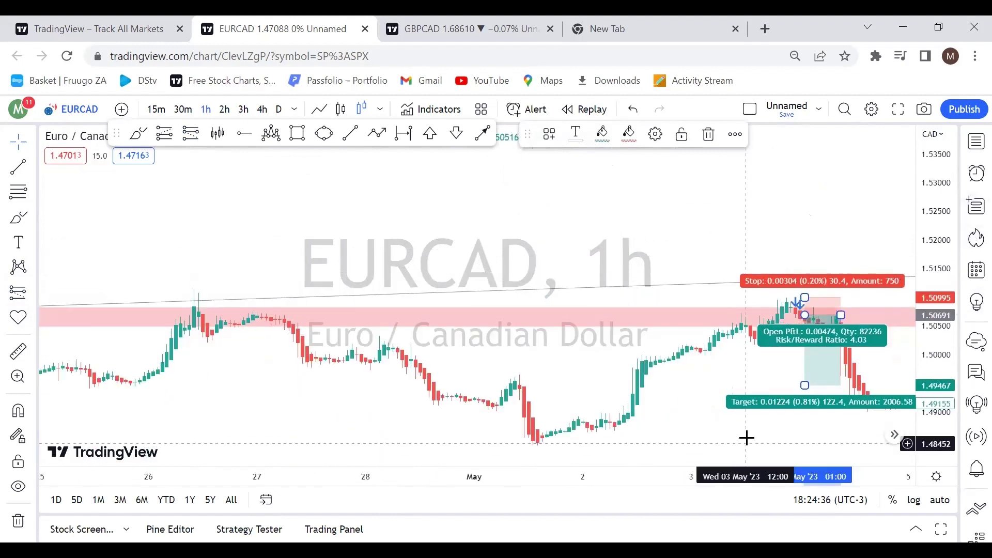
{"action": "scroll", "coordinate": [615, 383], "scroll_direction": "down", "scroll_amount": 5}
{"action": "scroll", "coordinate": [603, 368], "scroll_direction": "down", "scroll_amount": 5}
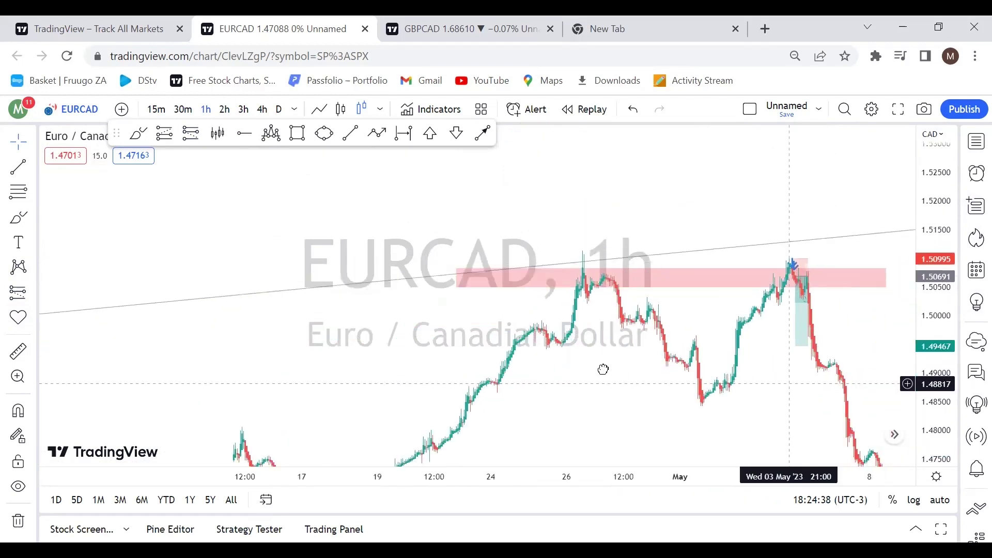
{"action": "left_click_drag", "start_coordinate": [757, 341], "coordinate": [762, 182]}
{"action": "key", "text": "alt+r"}
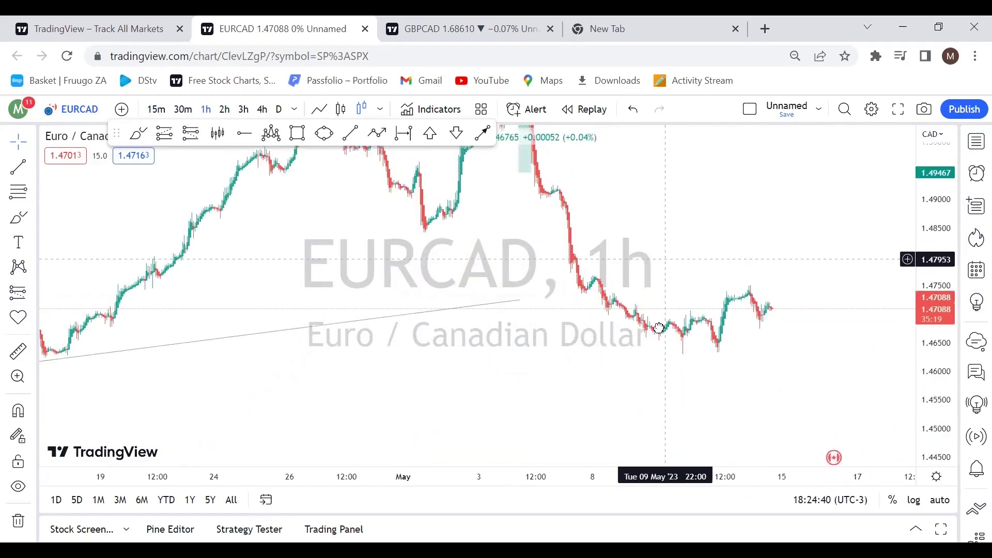
{"action": "left_click", "coordinate": [517, 189]}
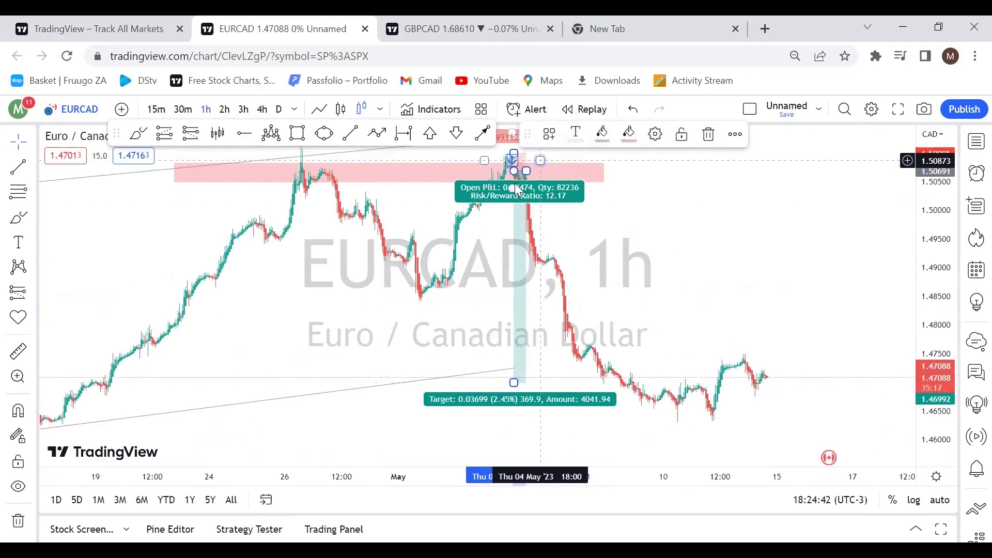
{"action": "left_click_drag", "start_coordinate": [527, 167], "coordinate": [602, 167]}
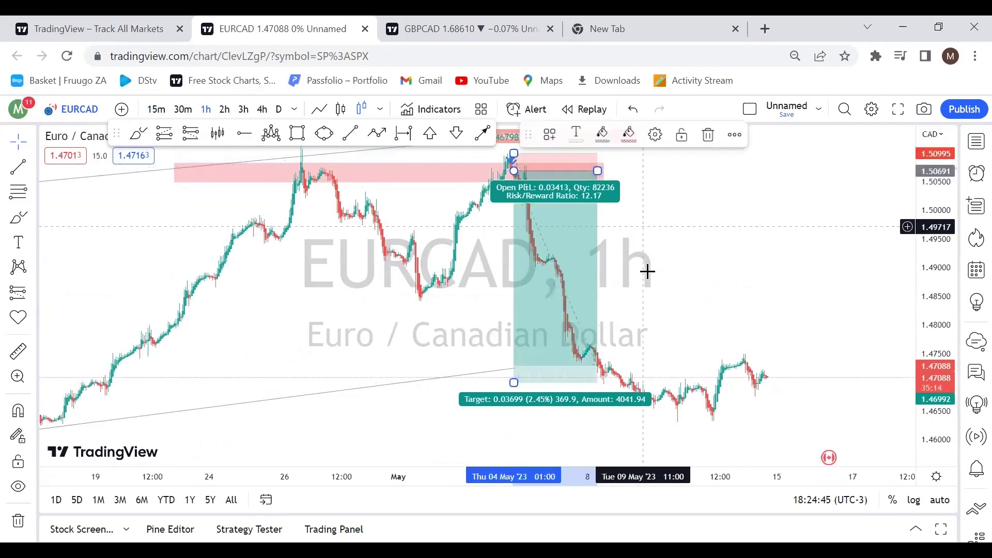
{"action": "scroll", "coordinate": [466, 257], "scroll_direction": "down", "scroll_amount": 5}
{"action": "scroll", "coordinate": [535, 258], "scroll_direction": "down", "scroll_amount": 3}
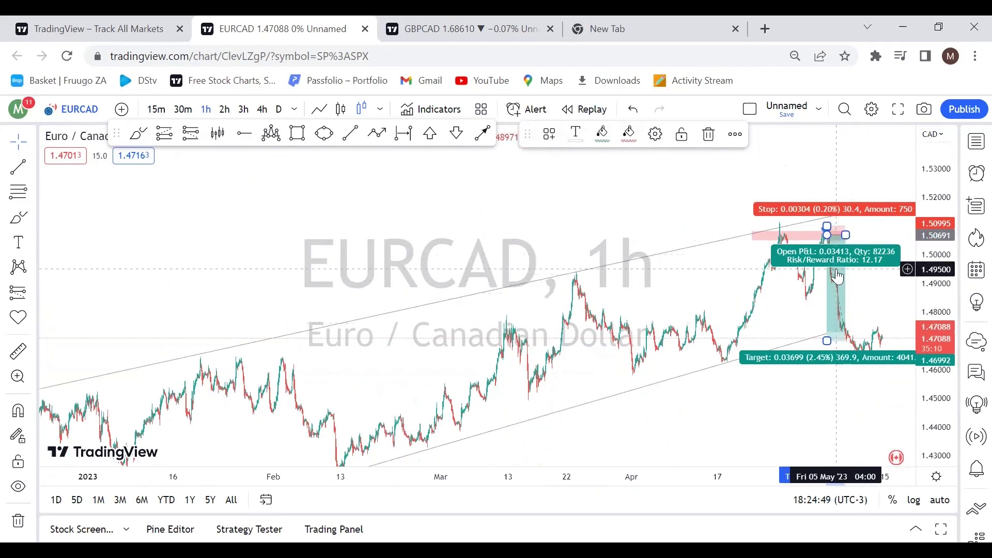
{"action": "left_click_drag", "start_coordinate": [716, 297], "coordinate": [638, 262]}
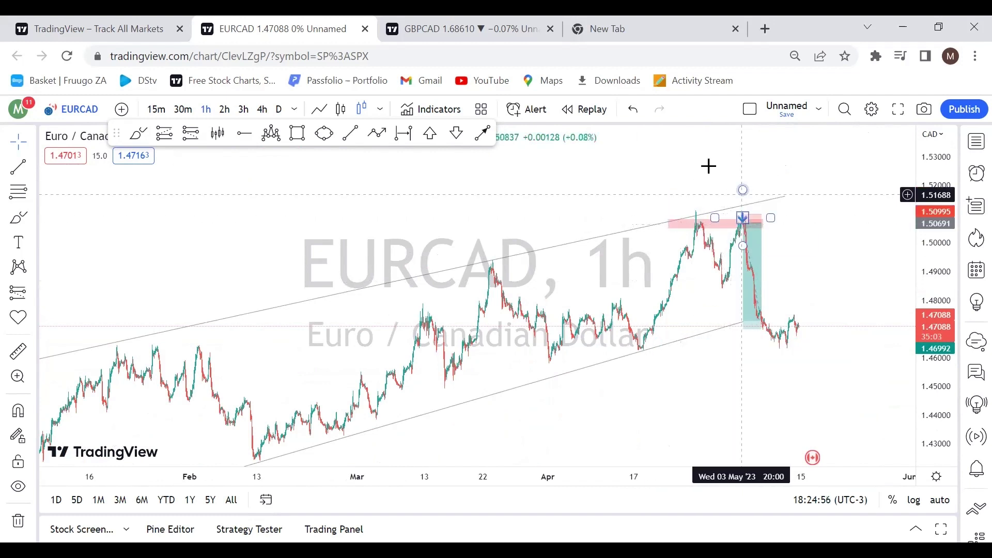
{"action": "scroll", "coordinate": [660, 188], "scroll_direction": "left", "scroll_amount": 5}
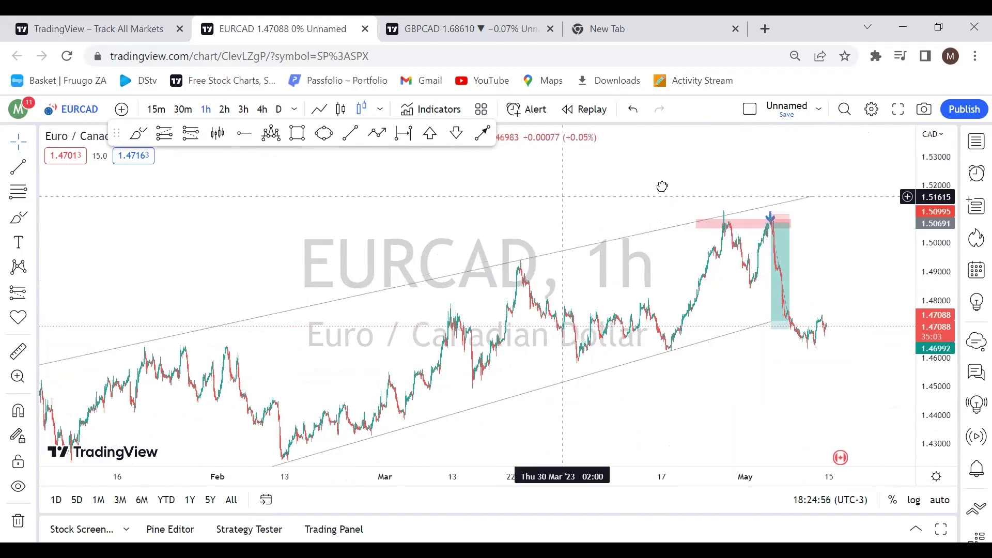
- On the 2-hour chart, draw a red arc marking the early upper channel touch
{"action": "left_click", "coordinate": [224, 109]}
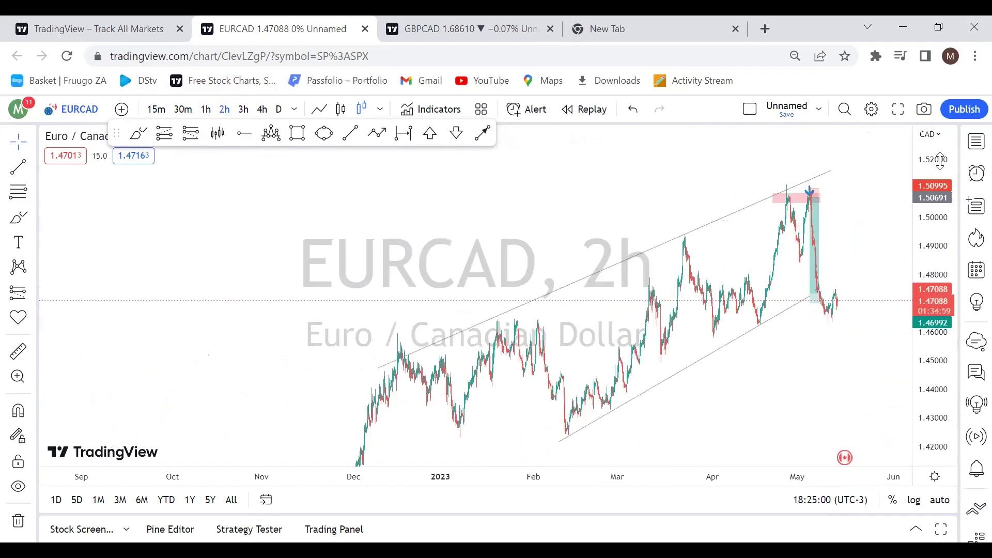
{"action": "left_click", "coordinate": [136, 135]}
{"action": "left_click", "coordinate": [412, 338]}
{"action": "left_click", "coordinate": [409, 314]}
{"action": "left_click", "coordinate": [382, 325]}
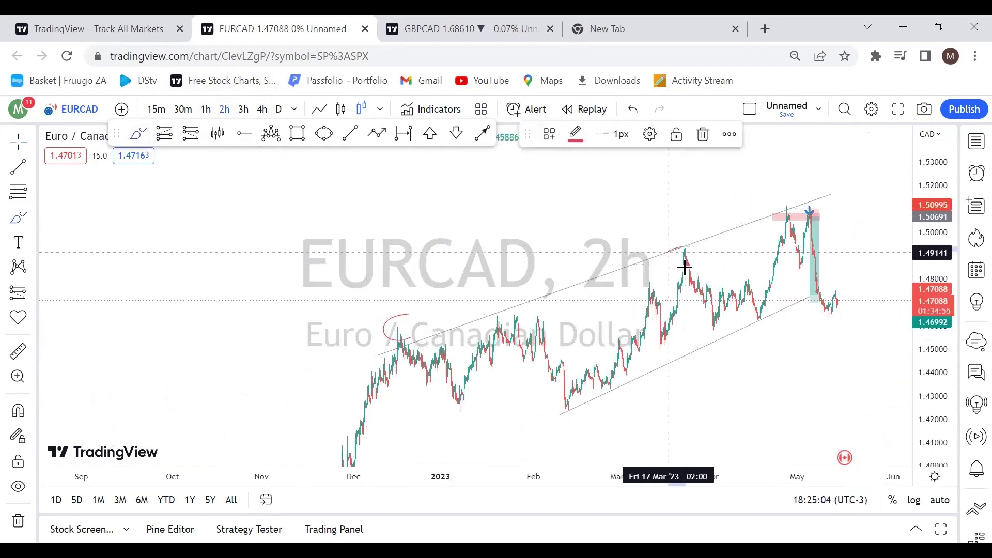
- Add an arc at the May peak, delete it, and pan toward recent price action
{"action": "left_click", "coordinate": [791, 182]}
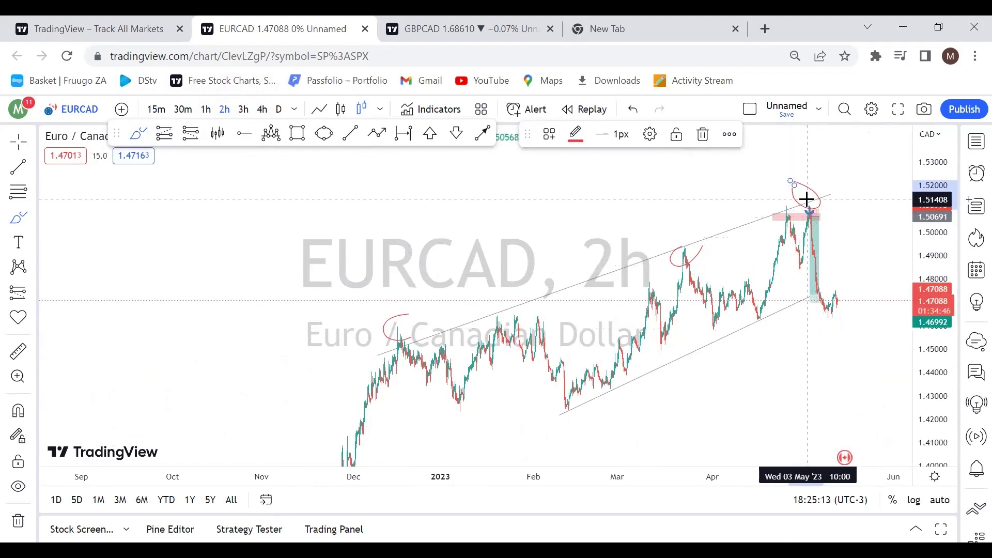
{"action": "key", "text": "Delete"}
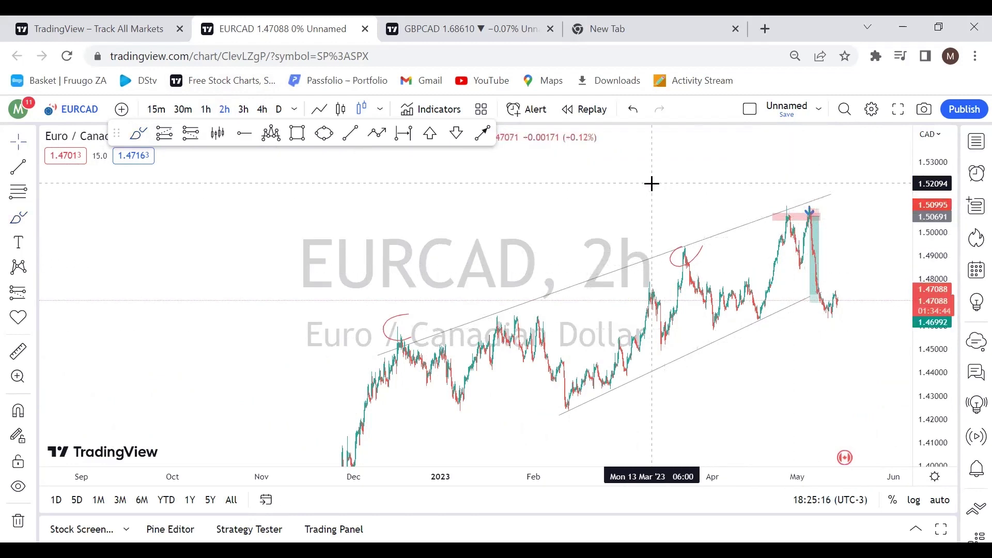
{"action": "scroll", "coordinate": [652, 183], "scroll_direction": "up", "scroll_amount": 5}
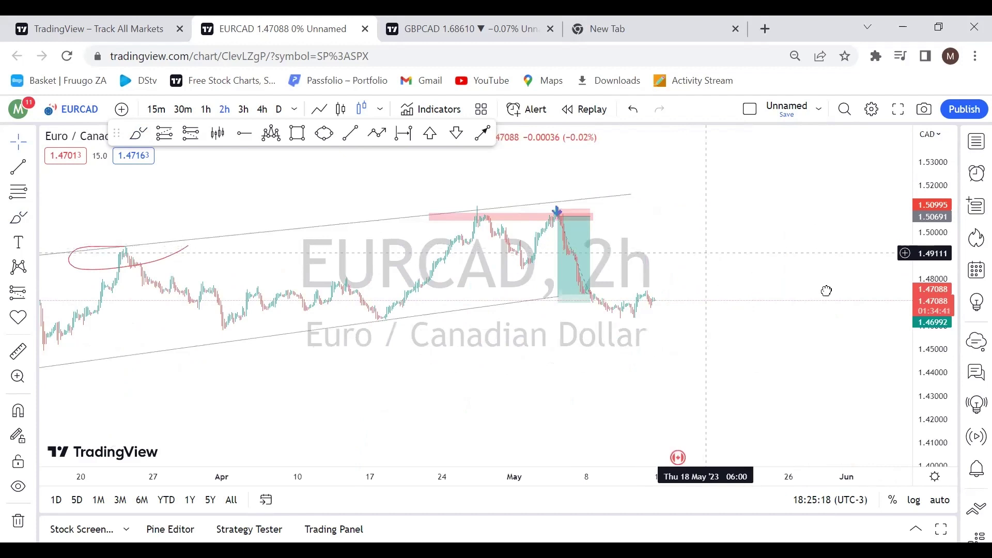
{"action": "left_click_drag", "start_coordinate": [811, 282], "coordinate": [827, 243]}
{"action": "scroll", "coordinate": [830, 232], "scroll_direction": "up", "scroll_amount": 2}
{"action": "scroll", "coordinate": [831, 232], "scroll_direction": "up", "scroll_amount": 1}
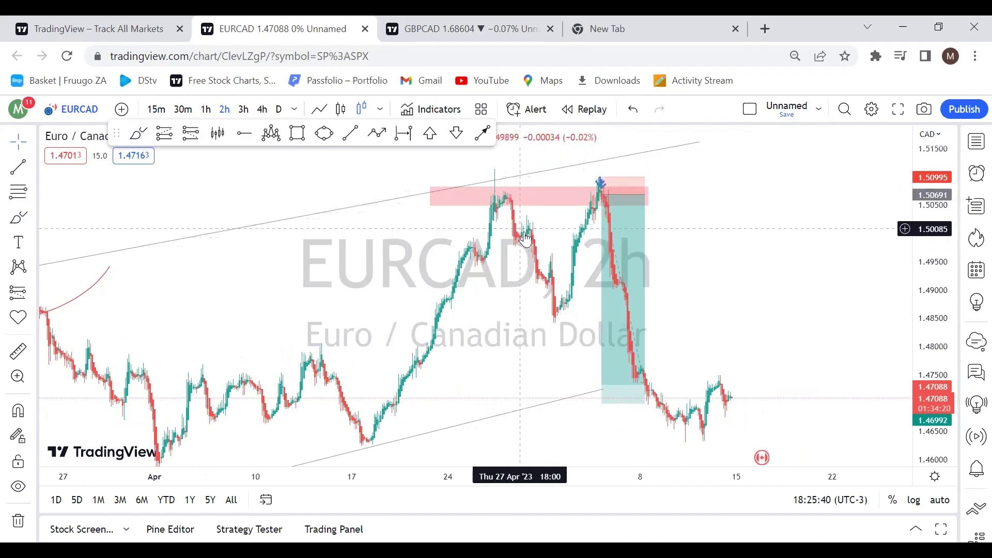
- Switch to the 15-minute timeframe and frame the late-April consolidation below the supply zone
{"action": "left_click", "coordinate": [156, 109]}
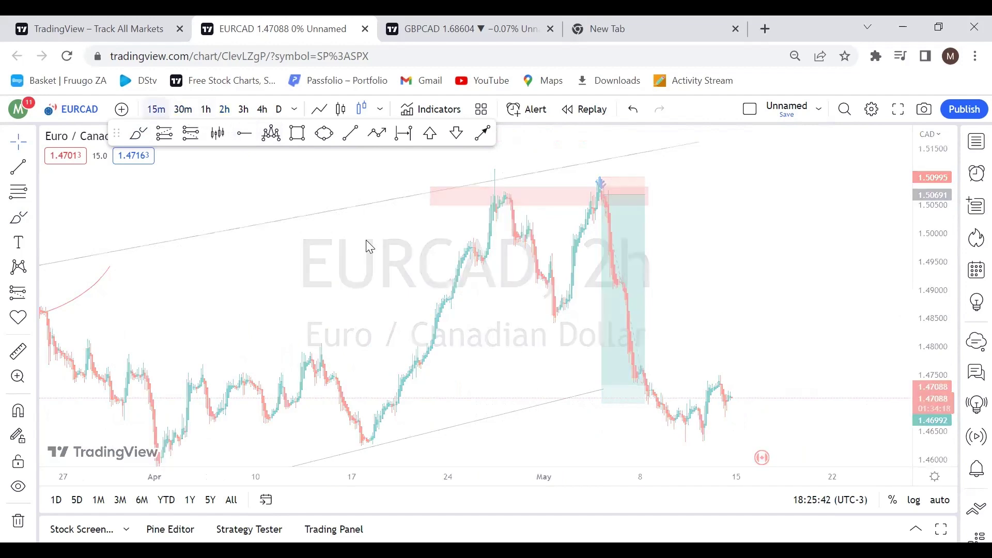
{"action": "left_click_drag", "start_coordinate": [383, 278], "coordinate": [853, 391]}
{"action": "scroll", "coordinate": [863, 265], "scroll_direction": "up", "scroll_amount": 2}
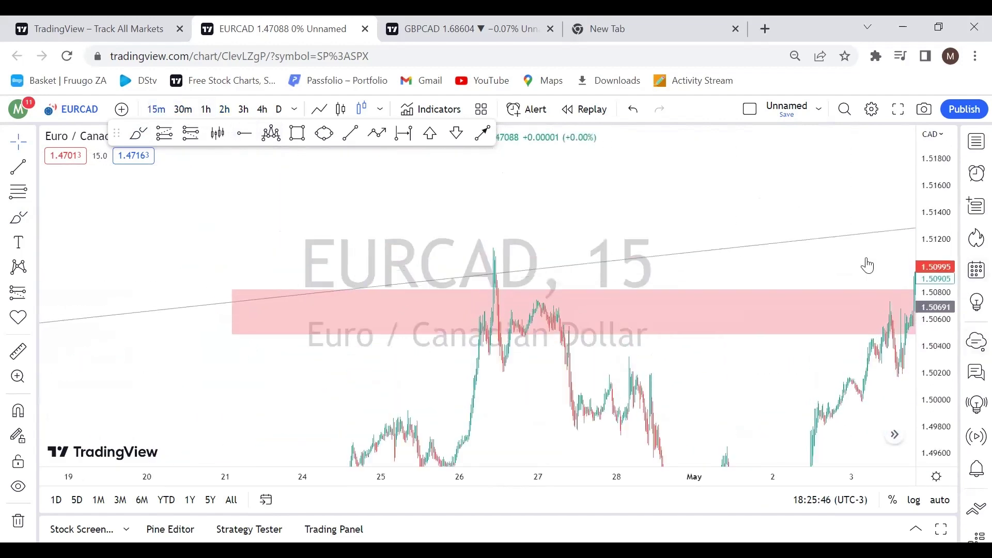
{"action": "left_click_drag", "start_coordinate": [758, 272], "coordinate": [874, 341]}
{"action": "scroll", "coordinate": [400, 296], "scroll_direction": "up", "scroll_amount": 2}
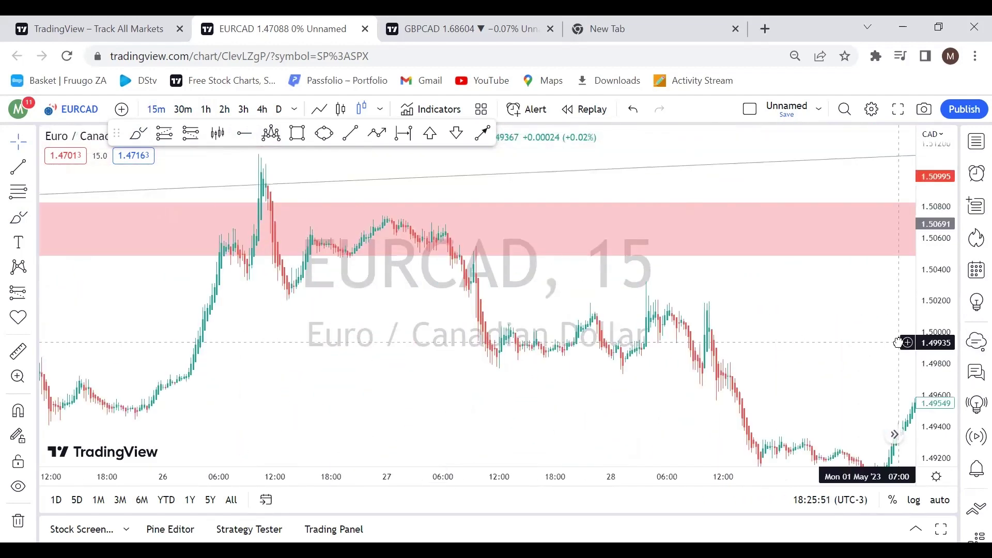
{"action": "left_click_drag", "start_coordinate": [938, 383], "coordinate": [908, 323]}
{"action": "scroll", "coordinate": [777, 317], "scroll_direction": "down", "scroll_amount": 2}
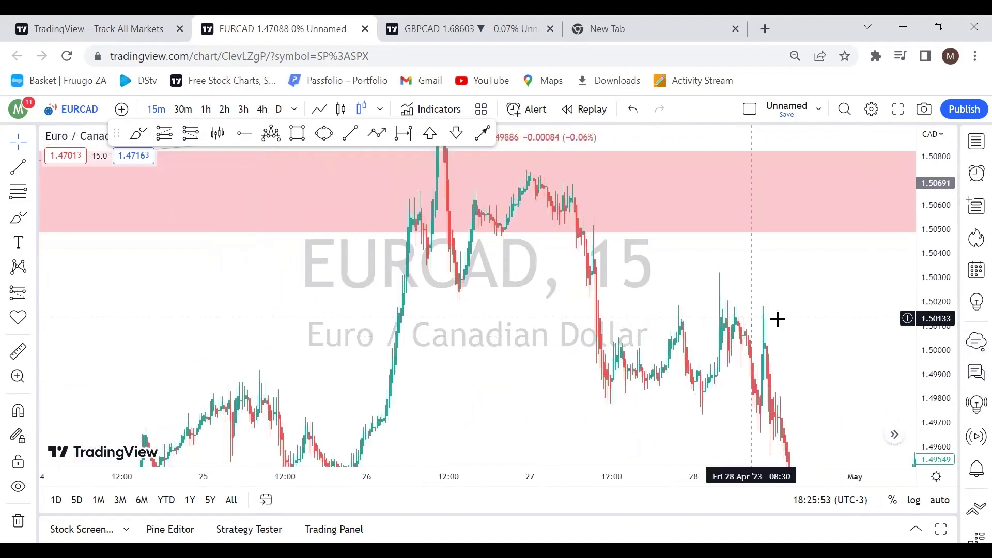
{"action": "left_click_drag", "start_coordinate": [836, 295], "coordinate": [635, 259]}
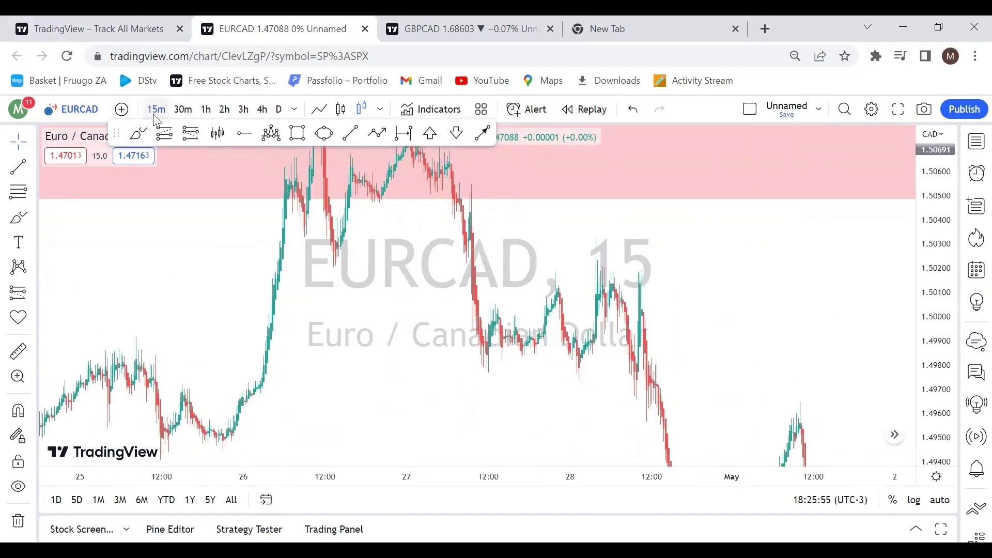
- Outline the late-April range with lines along its lows and top, brushing its upper touches
{"action": "left_click", "coordinate": [486, 370], "text": "shift"}
{"action": "left_click", "coordinate": [664, 370]}
{"action": "mouse_move", "coordinate": [705, 322]}
{"action": "left_mouse_down"}
{"action": "mouse_move", "coordinate": [606, 294]}
{"action": "mouse_move", "coordinate": [552, 326]}
{"action": "left_mouse_up"}
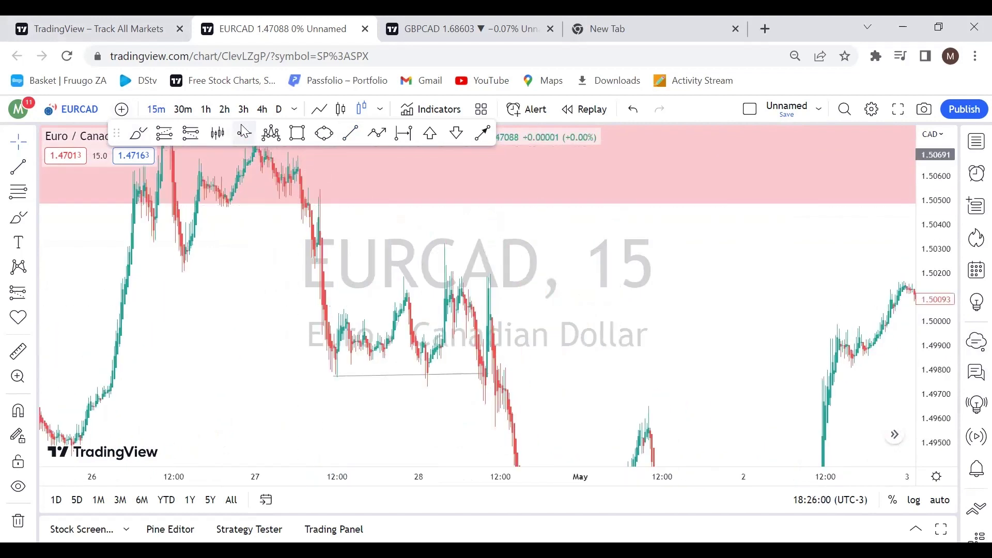
{"action": "left_click", "coordinate": [350, 135]}
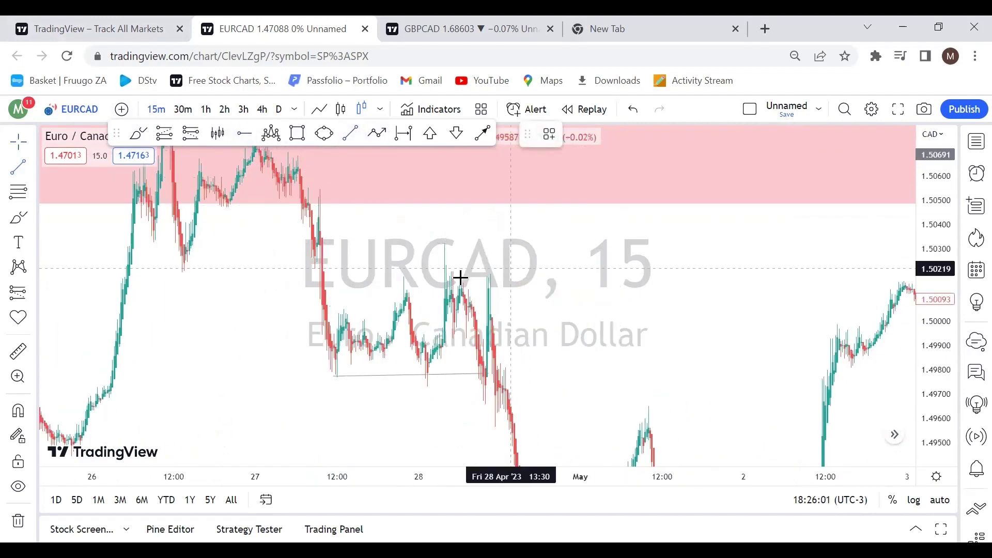
{"action": "left_click", "coordinate": [335, 278]}
{"action": "left_click", "coordinate": [495, 277]}
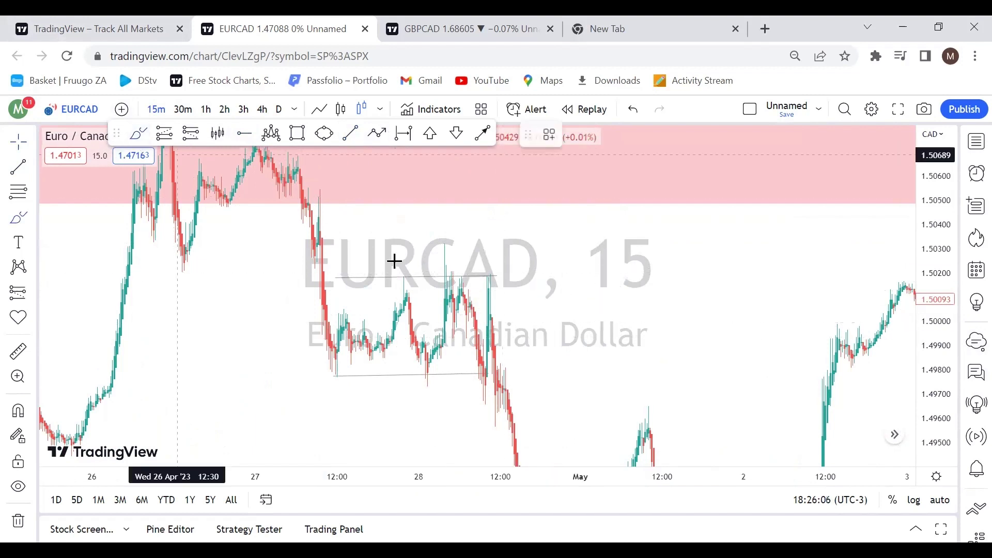
{"action": "left_click_drag", "start_coordinate": [407, 275], "coordinate": [460, 267]}
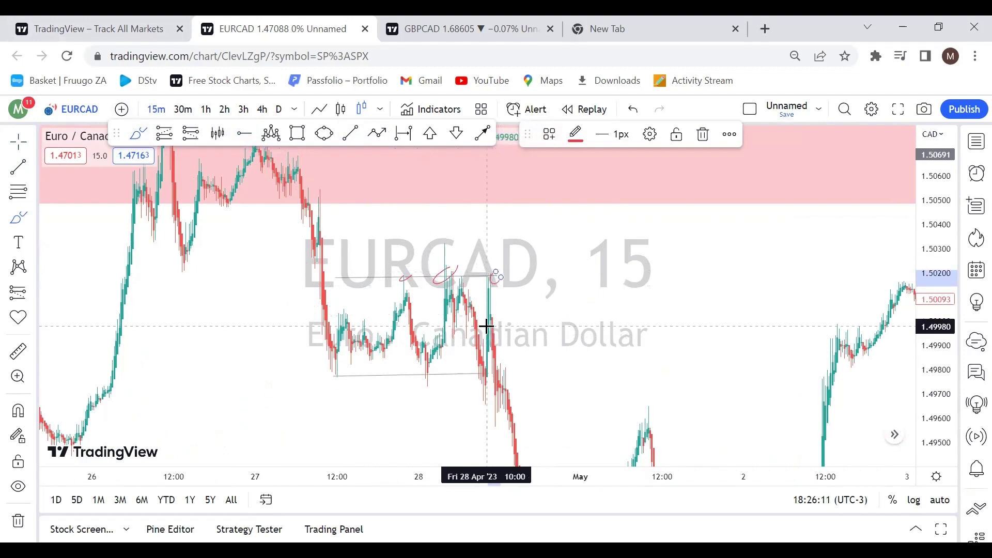
- Place a new short position below the range at the breakdown
{"action": "scroll", "coordinate": [487, 326], "scroll_direction": "up", "scroll_amount": 3}
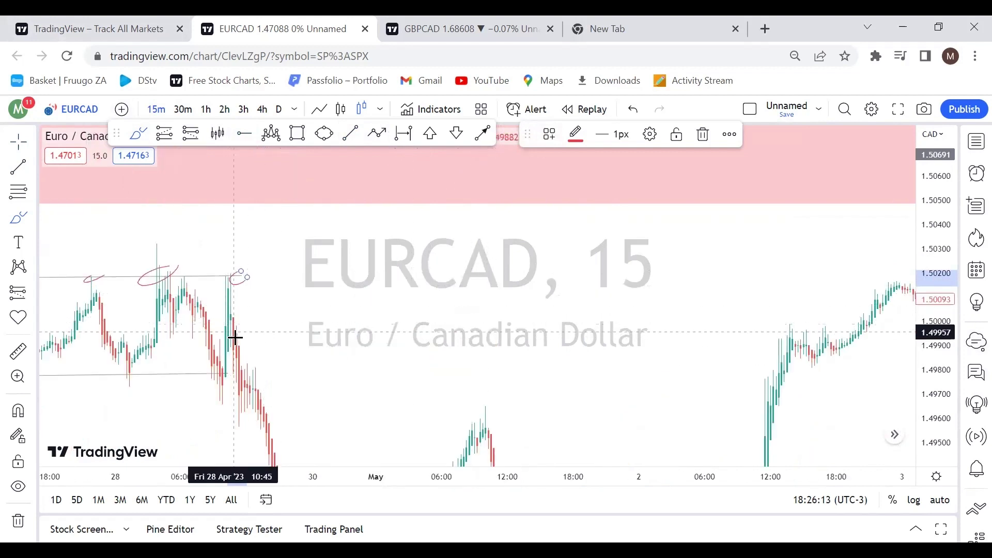
{"action": "scroll", "coordinate": [575, 185], "scroll_direction": "down", "scroll_amount": 3}
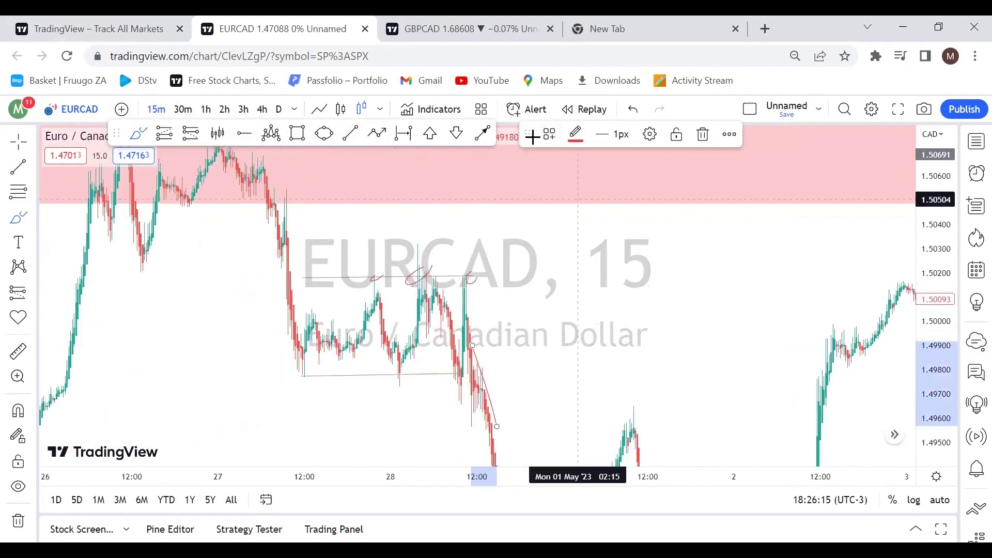
{"action": "left_click", "coordinate": [197, 143]}
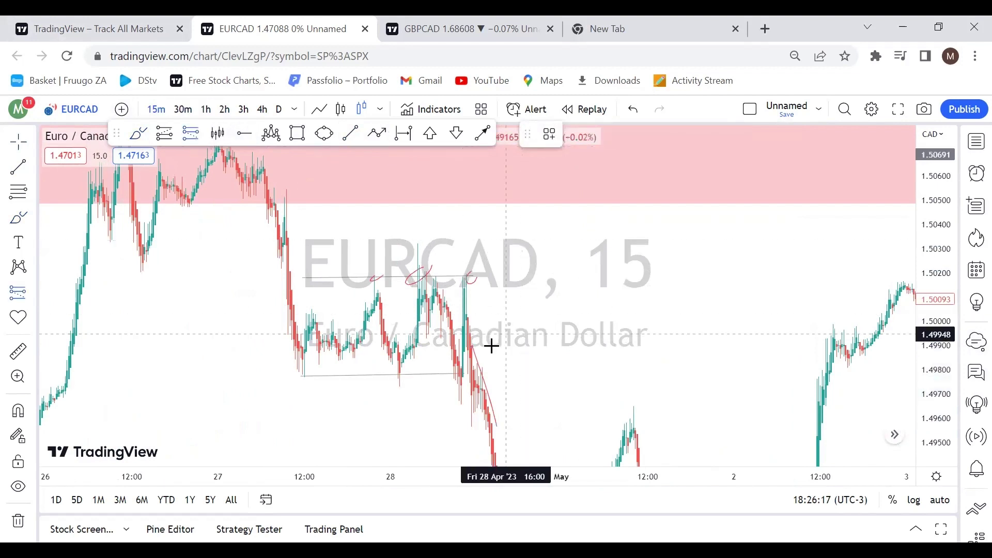
{"action": "left_click", "coordinate": [474, 353]}
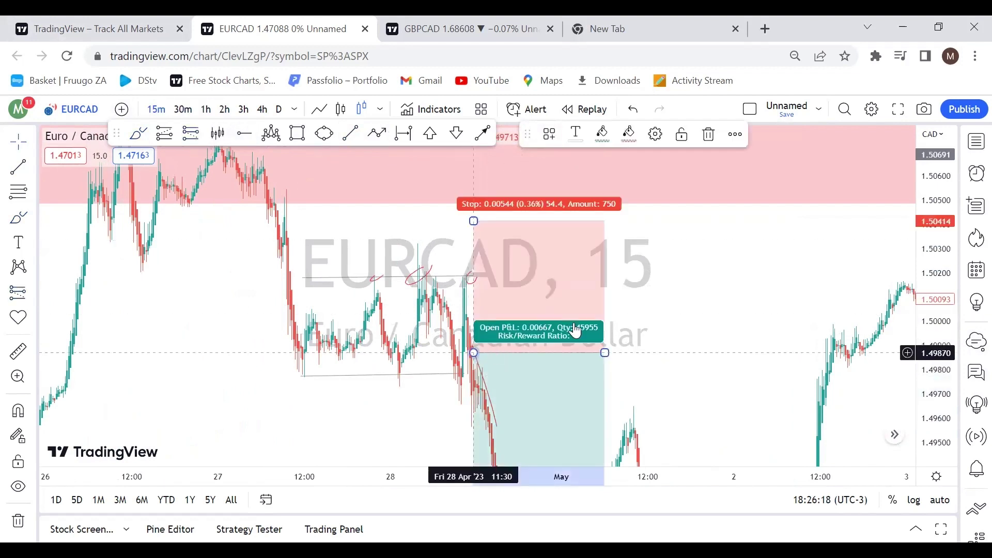
{"action": "right_click", "coordinate": [706, 298]}
- On the 1-hour chart, draw a demand-zone rectangle across the April–May lows near 1.4642
{"action": "scroll", "coordinate": [690, 238], "scroll_direction": "down", "scroll_amount": 3}
{"action": "scroll", "coordinate": [690, 237], "scroll_direction": "down", "scroll_amount": 3}
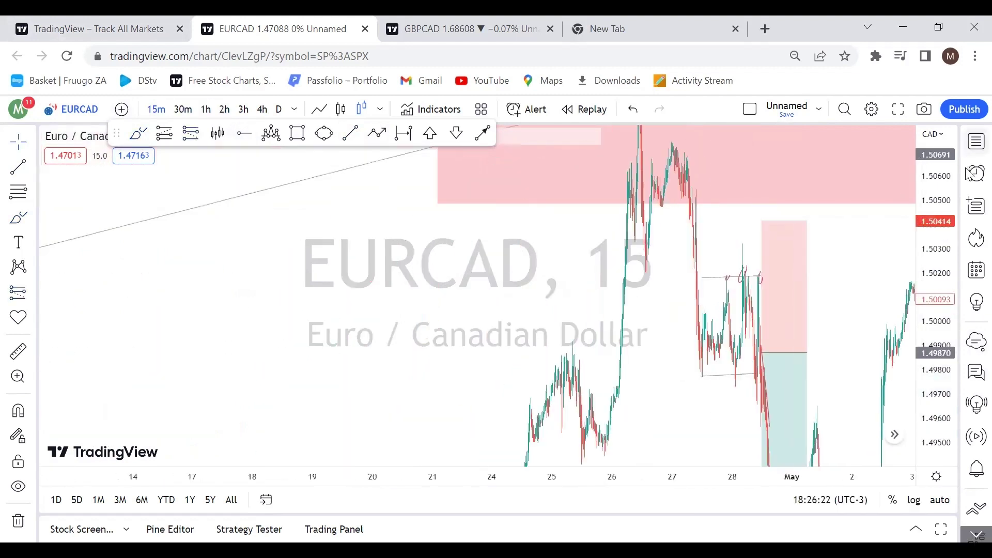
{"action": "left_click_drag", "start_coordinate": [942, 253], "coordinate": [942, 289]}
{"action": "scroll", "coordinate": [695, 291], "scroll_direction": "up", "scroll_amount": 5}
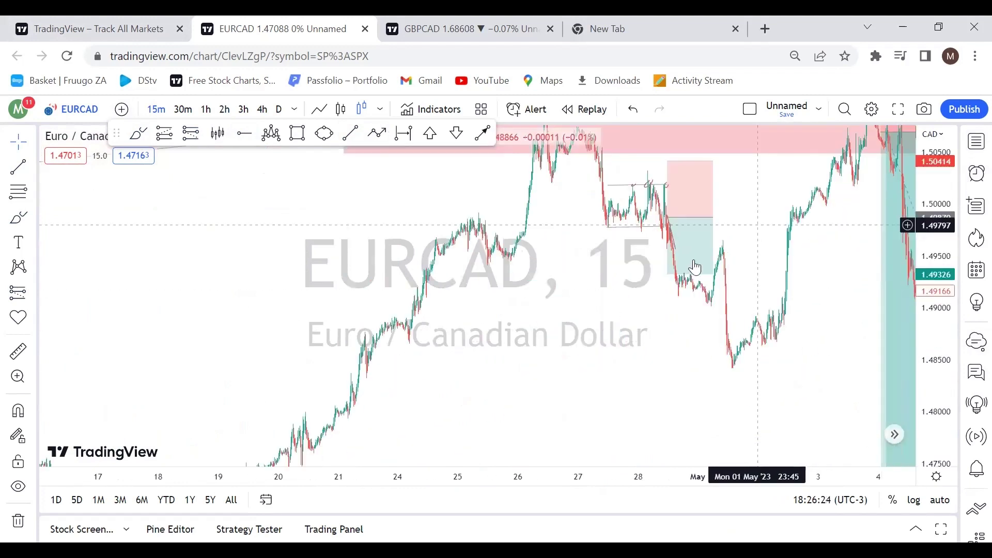
{"action": "left_click", "coordinate": [206, 109]}
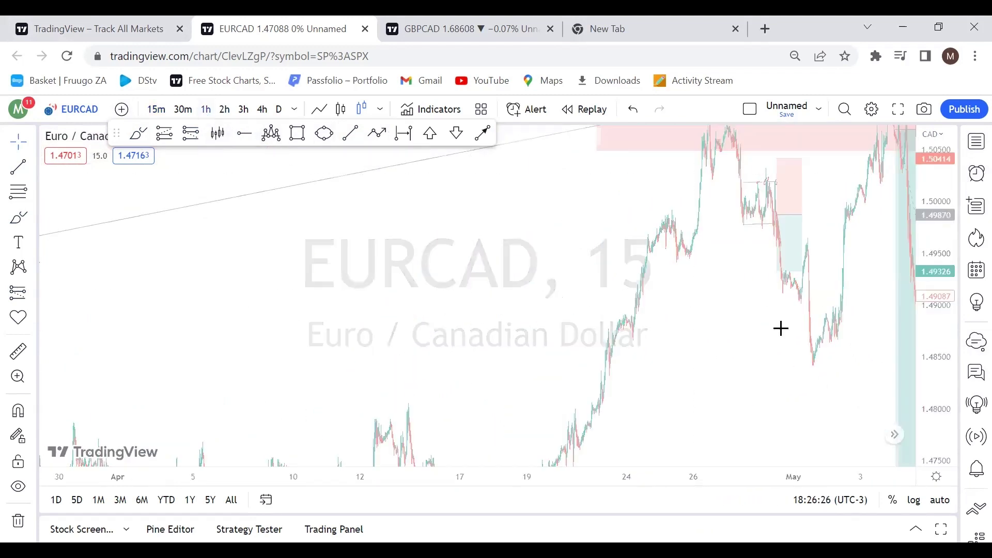
{"action": "scroll", "coordinate": [700, 336], "scroll_direction": "up", "scroll_amount": 4}
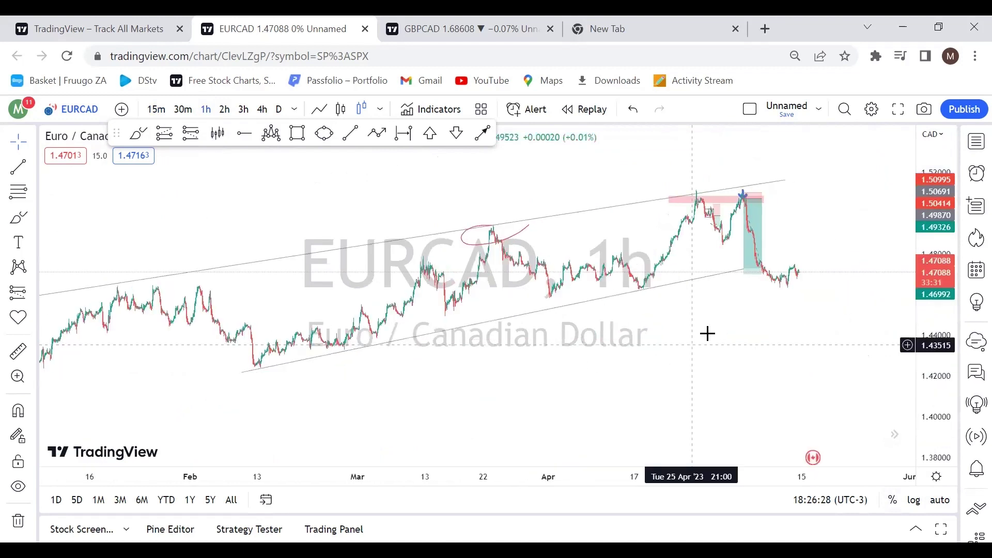
{"action": "left_click_drag", "start_coordinate": [934, 395], "coordinate": [934, 331]}
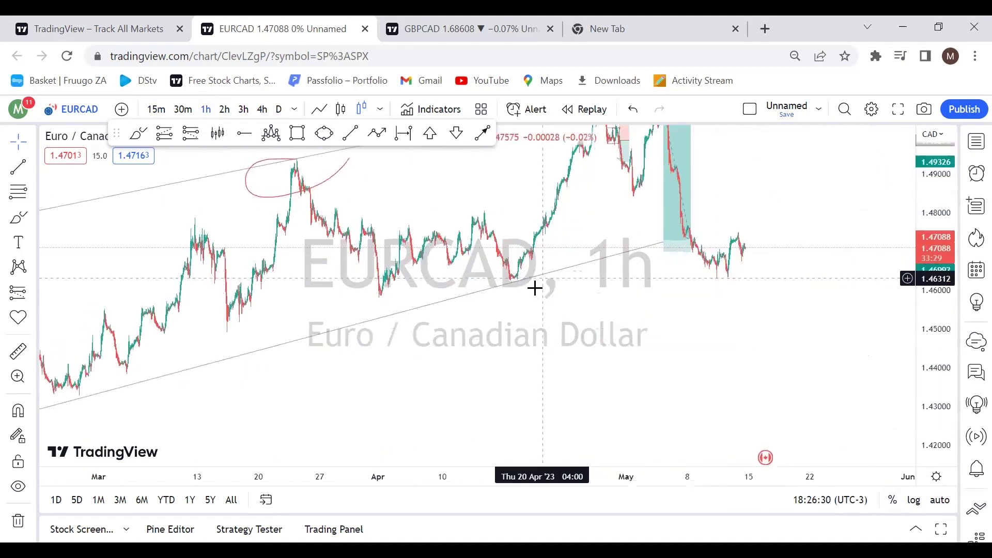
{"action": "left_click", "coordinate": [297, 133]}
{"action": "mouse_move", "coordinate": [492, 283]}
{"action": "left_mouse_down"}
{"action": "mouse_move", "coordinate": [658, 295]}
{"action": "mouse_move", "coordinate": [719, 264]}
{"action": "left_mouse_up"}
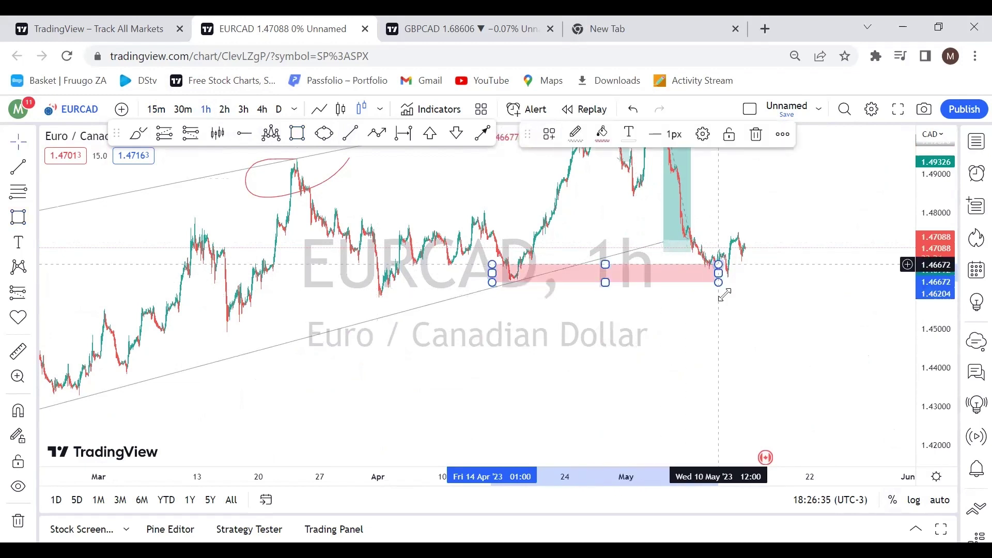
{"action": "left_click", "coordinate": [815, 215]}
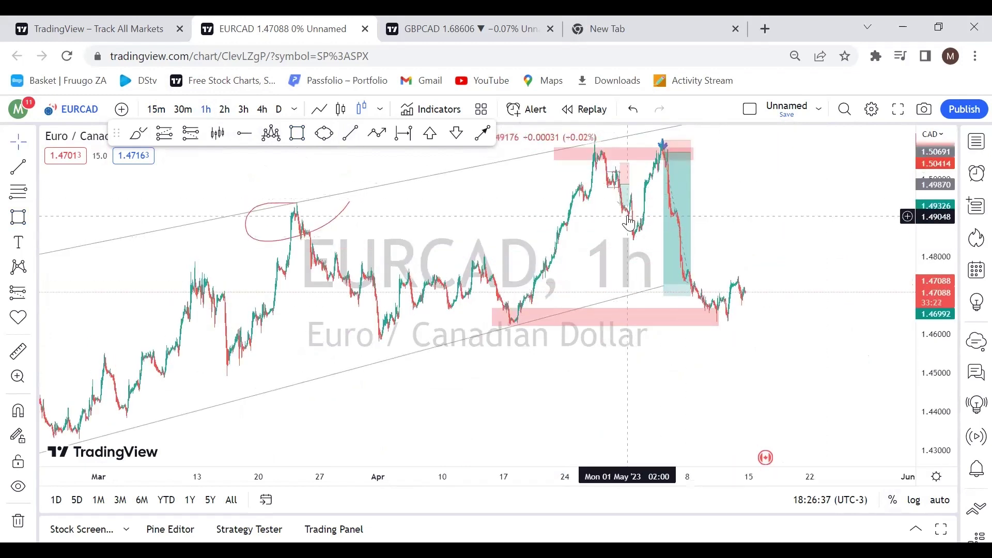
- Lower the earlier short position's target to 1.46420
{"action": "left_click", "coordinate": [628, 205]}
{"action": "left_click_drag", "start_coordinate": [622, 203], "coordinate": [623, 318]}
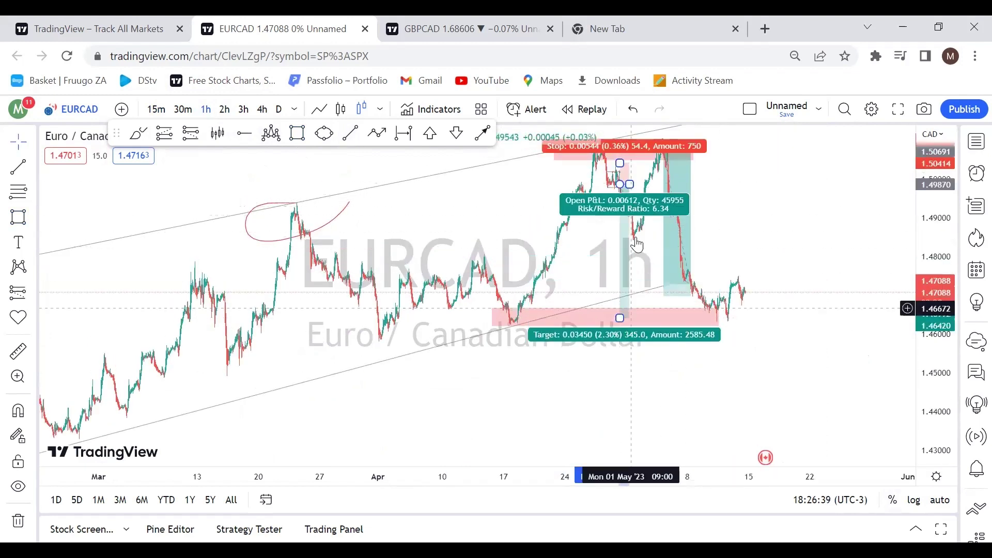
{"action": "left_click", "coordinate": [778, 217]}
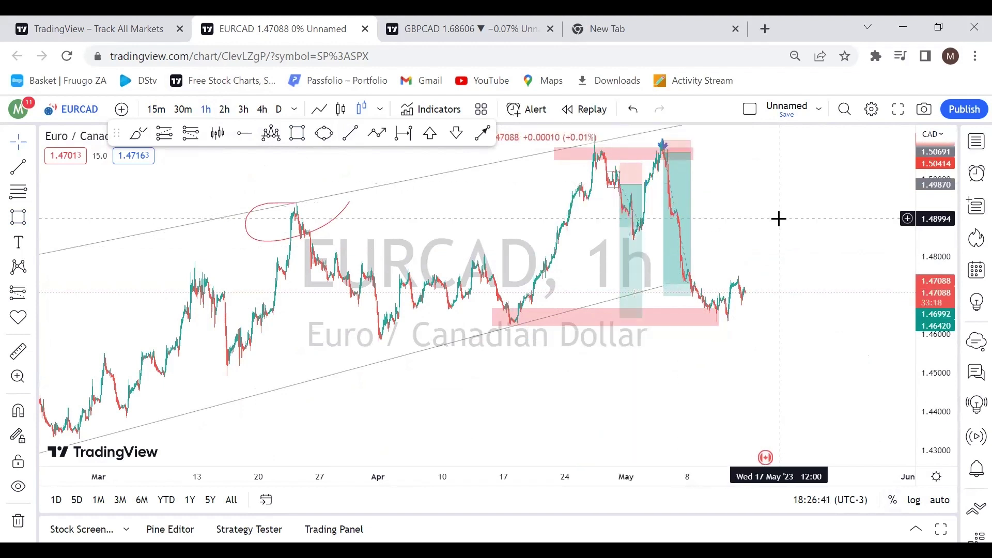
- Review the short positions and drawings, then switch the chart to the 30-minute timeframe
{"action": "left_click_drag", "start_coordinate": [949, 216], "coordinate": [948, 227]}
{"action": "left_click", "coordinate": [671, 254]}
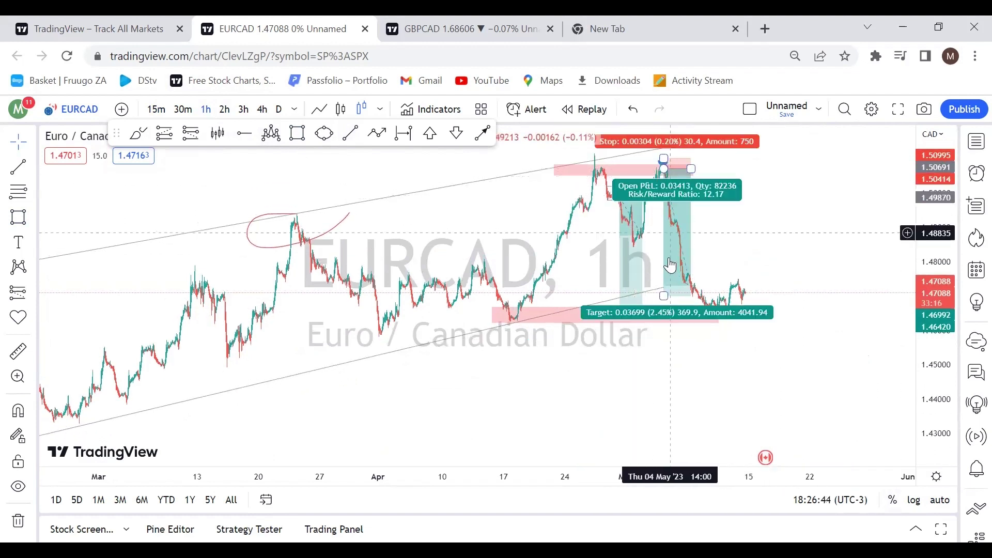
{"action": "left_click", "coordinate": [612, 168]}
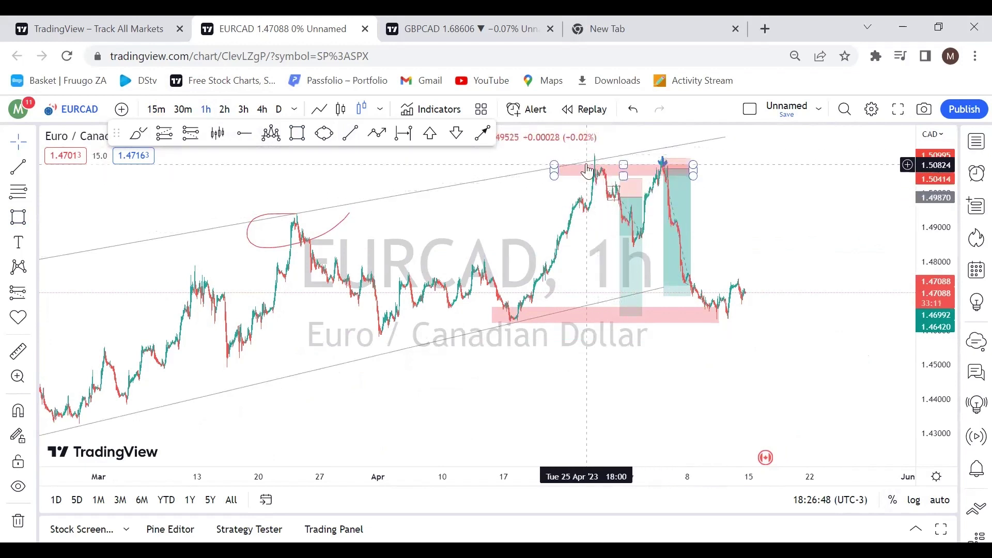
{"action": "left_click", "coordinate": [607, 189]}
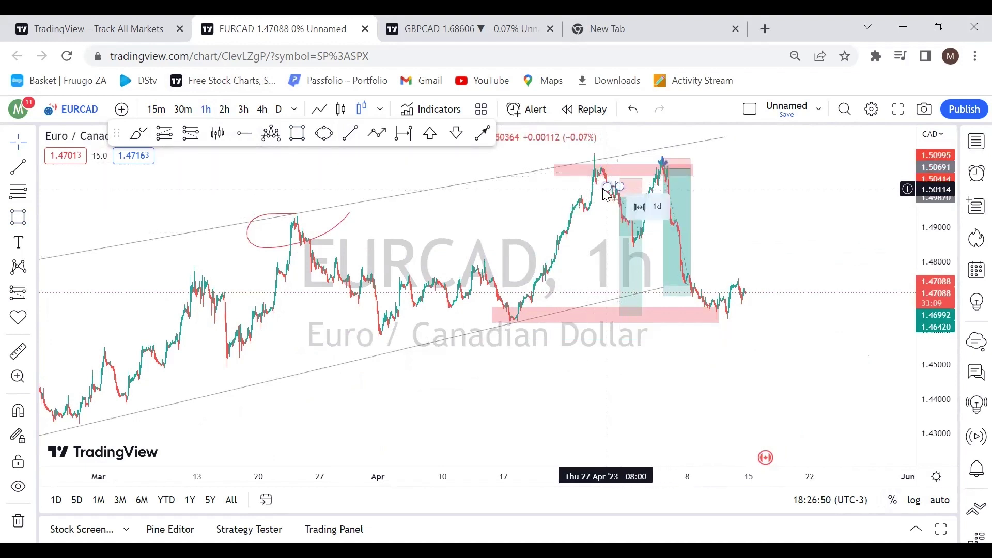
{"action": "left_click", "coordinate": [619, 199]}
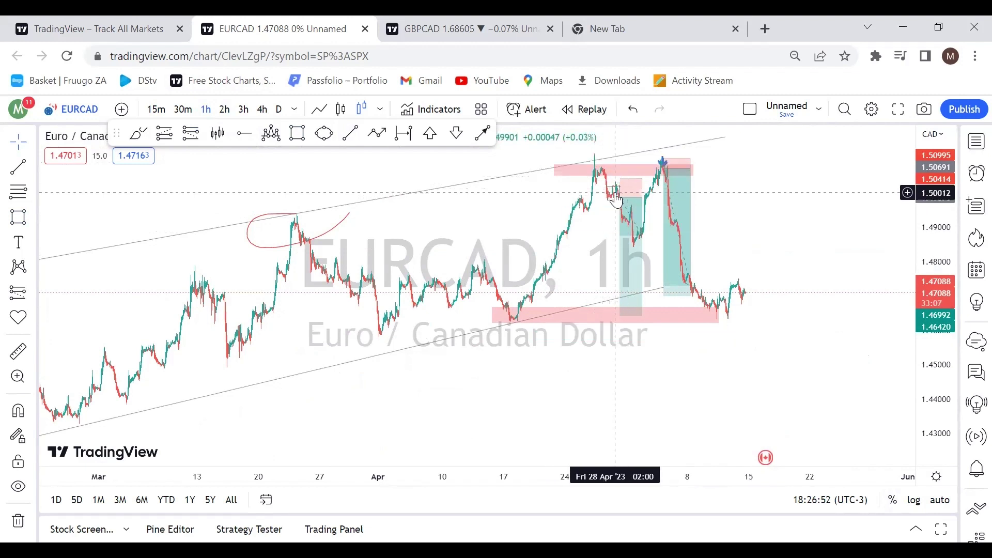
{"action": "left_click", "coordinate": [619, 182]}
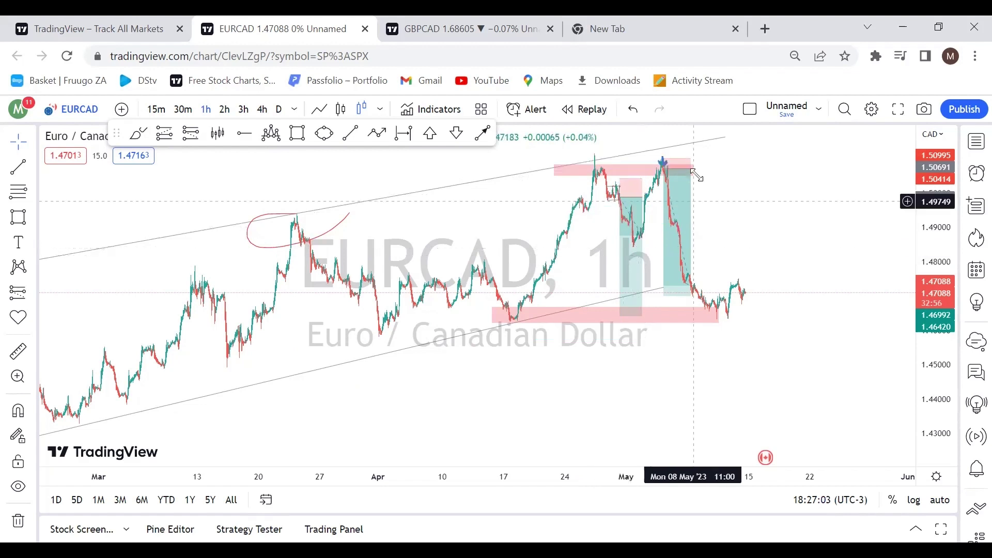
{"action": "left_click", "coordinate": [651, 200]}
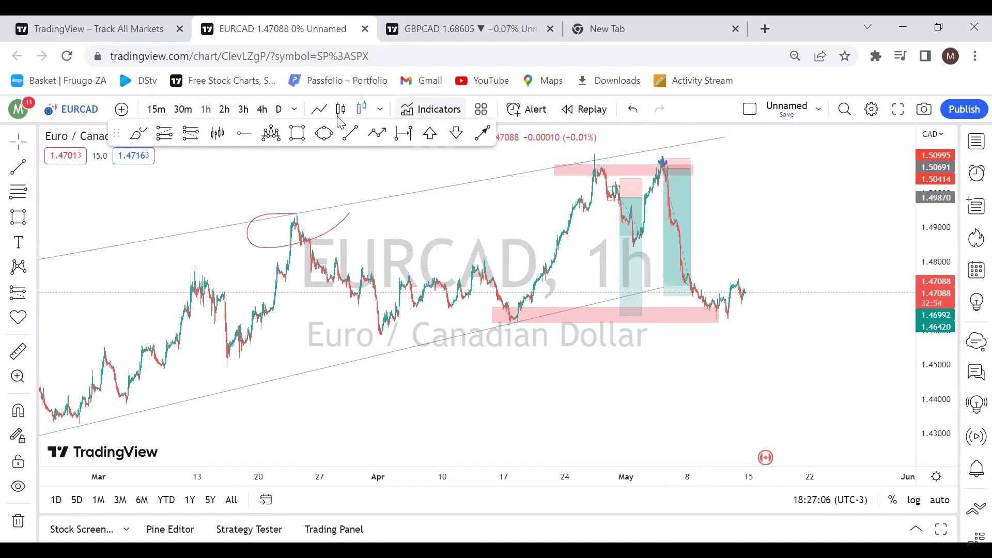
{"action": "left_click", "coordinate": [195, 115]}
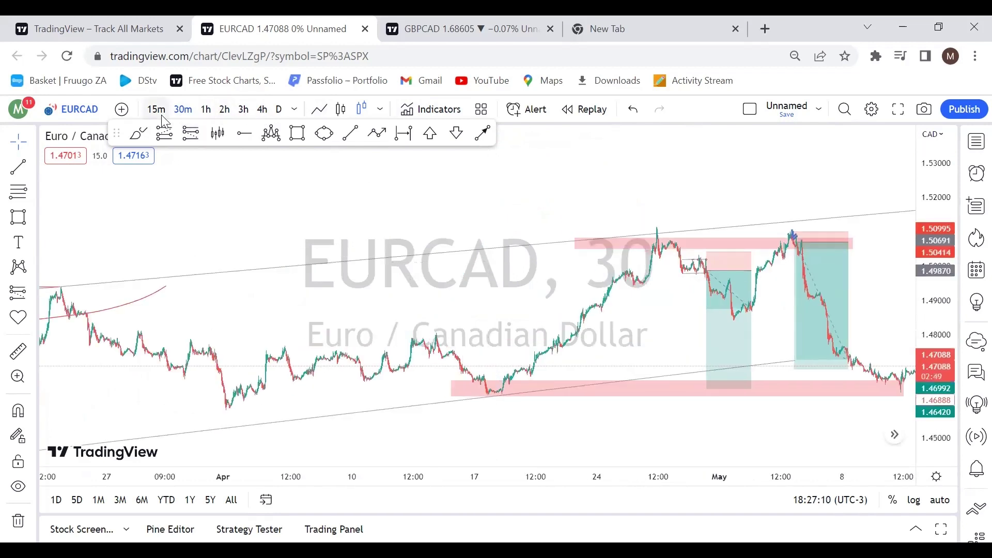
- On the 15-minute chart, lower the smaller short position's stop to about 1.5018
{"action": "key", "text": "1"}
{"action": "key", "text": "5"}
{"action": "key", "text": "Return"}
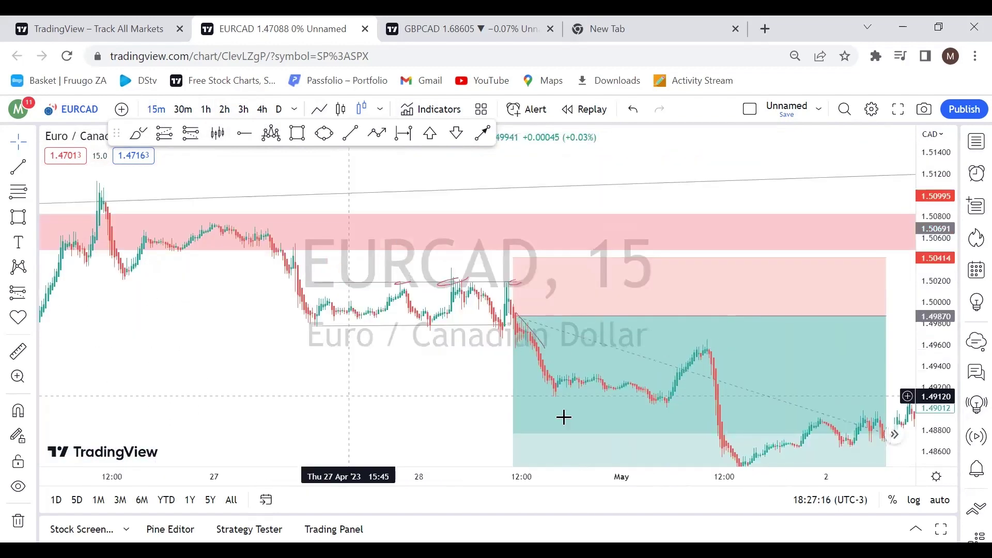
{"action": "left_click_drag", "start_coordinate": [942, 394], "coordinate": [365, 175]}
{"action": "scroll", "coordinate": [367, 296], "scroll_direction": "up", "scroll_amount": 2}
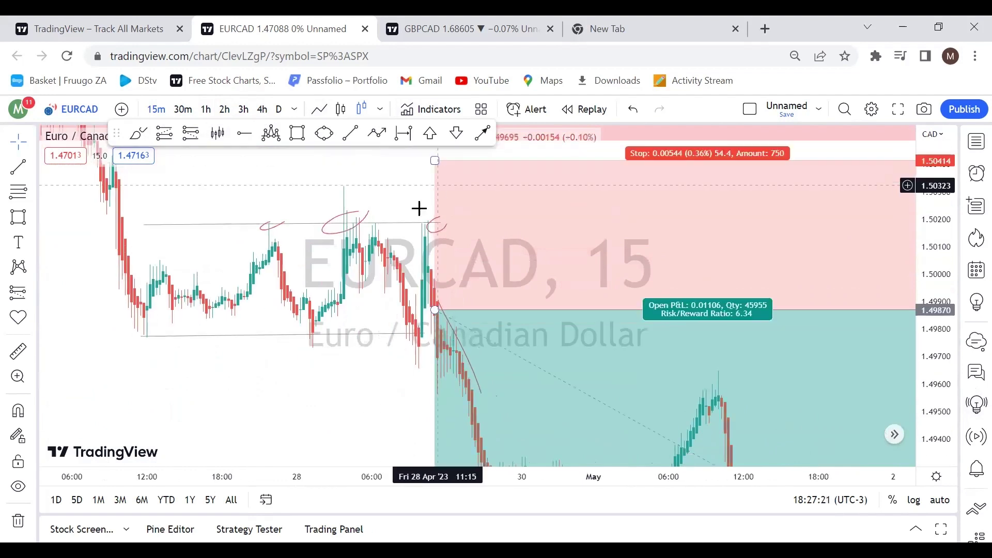
{"action": "left_click", "coordinate": [435, 230]}
{"action": "left_click", "coordinate": [445, 237]}
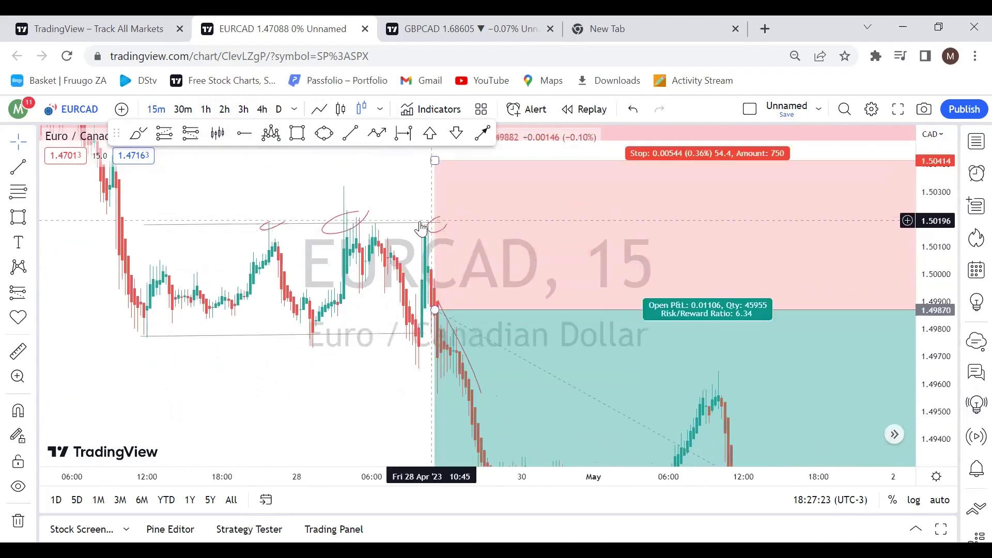
{"action": "mouse_move", "coordinate": [434, 160]}
{"action": "left_mouse_down"}
{"action": "mouse_move", "coordinate": [433, 207]}
{"action": "mouse_move", "coordinate": [412, 215]}
{"action": "mouse_move", "coordinate": [427, 231]}
{"action": "left_mouse_up"}
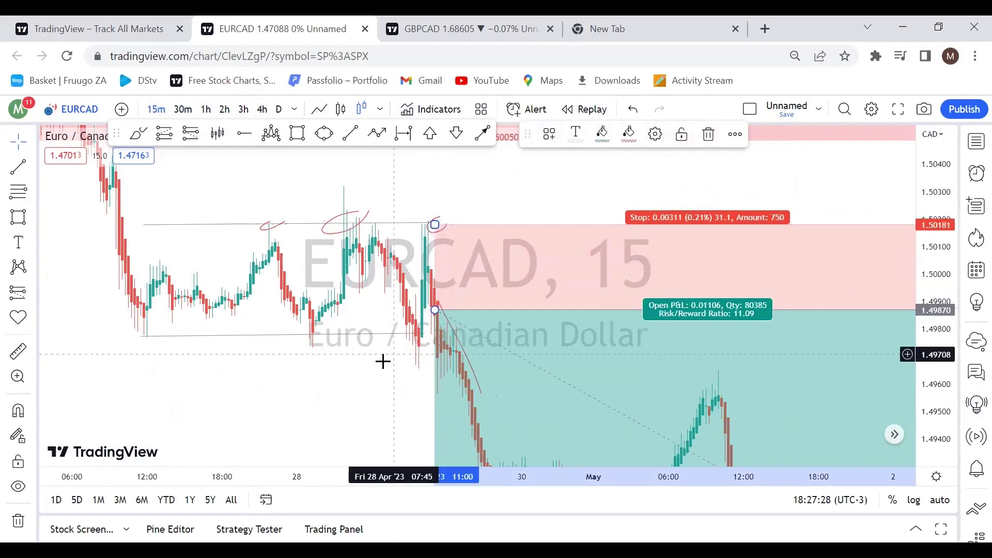
- Widen the smaller short position slightly to the right
{"action": "scroll", "coordinate": [383, 360], "scroll_direction": "down", "scroll_amount": 5}
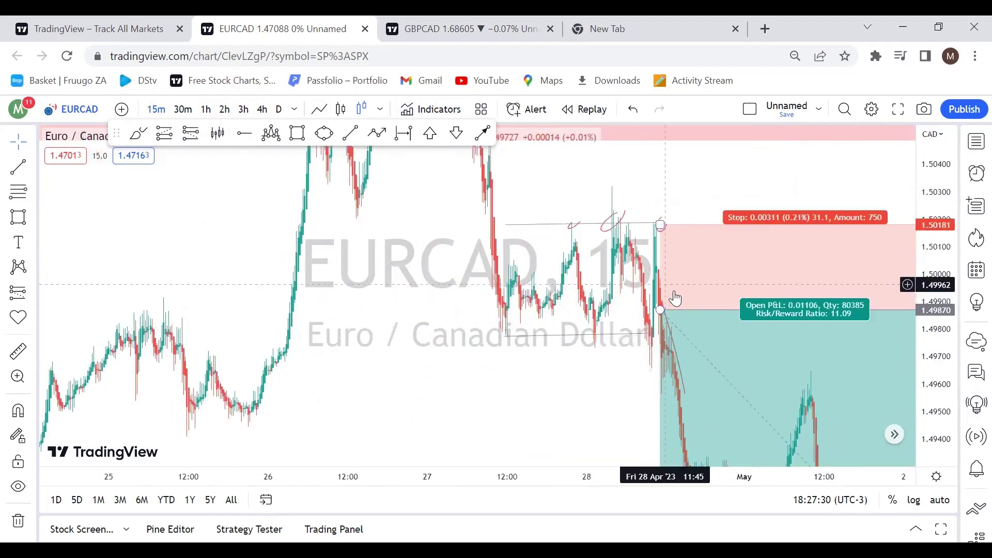
{"action": "scroll", "coordinate": [583, 367], "scroll_direction": "down", "scroll_amount": 8}
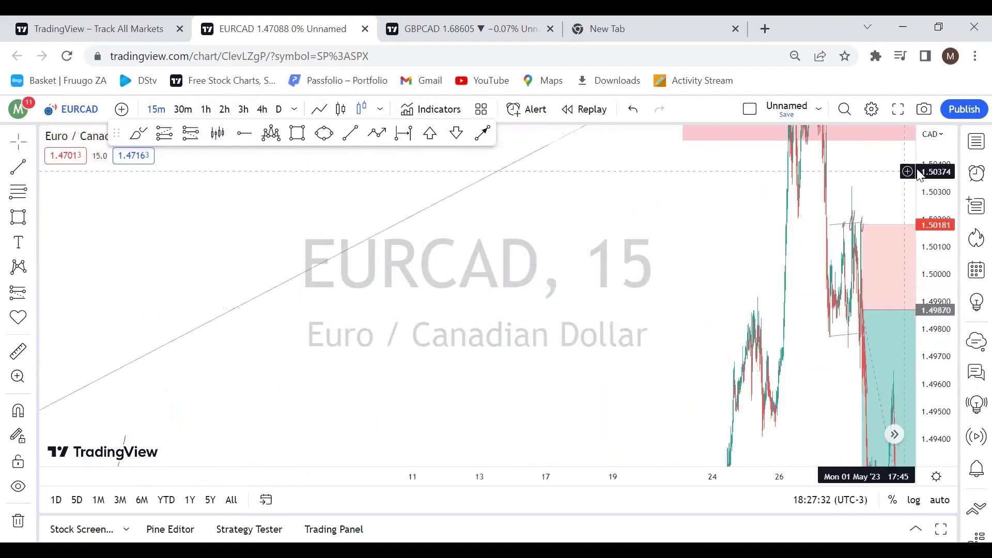
{"action": "double_click", "coordinate": [936, 176]}
{"action": "left_click_drag", "start_coordinate": [690, 427], "coordinate": [464, 397]}
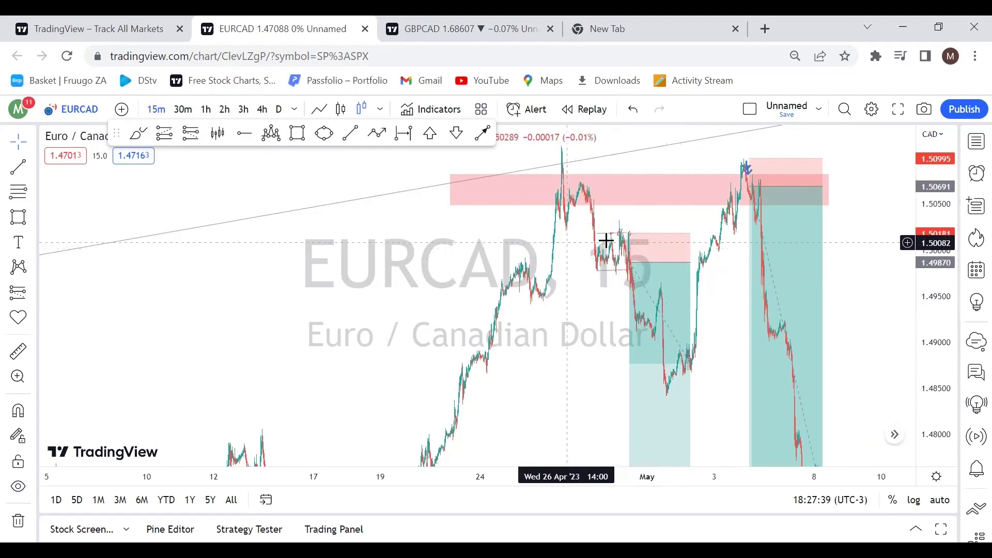
{"action": "mouse_move", "coordinate": [949, 159]}
{"action": "left_mouse_down"}
{"action": "mouse_move", "coordinate": [944, 232]}
{"action": "mouse_move", "coordinate": [896, 359]}
{"action": "mouse_move", "coordinate": [842, 295]}
{"action": "mouse_move", "coordinate": [593, 253]}
{"action": "left_mouse_up"}
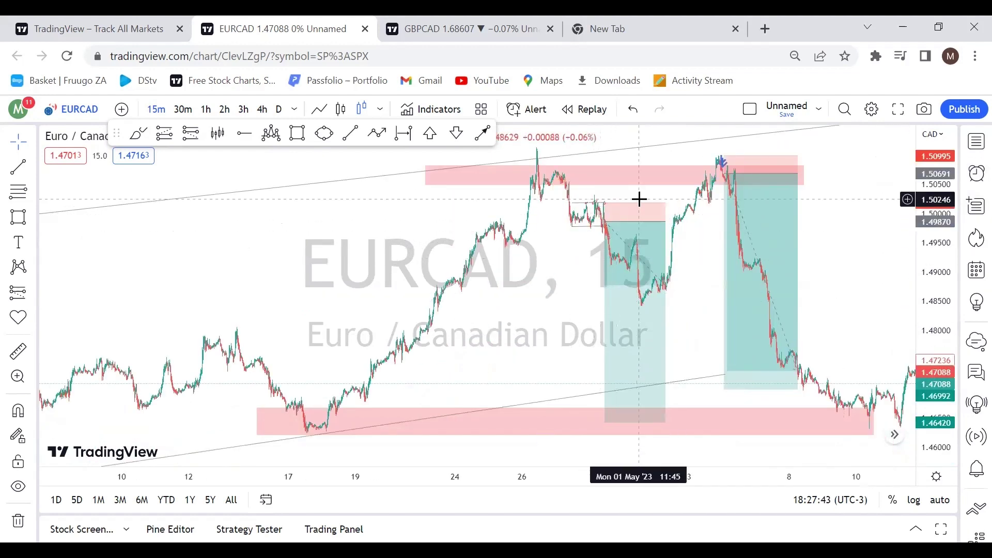
{"action": "left_click", "coordinate": [607, 422]}
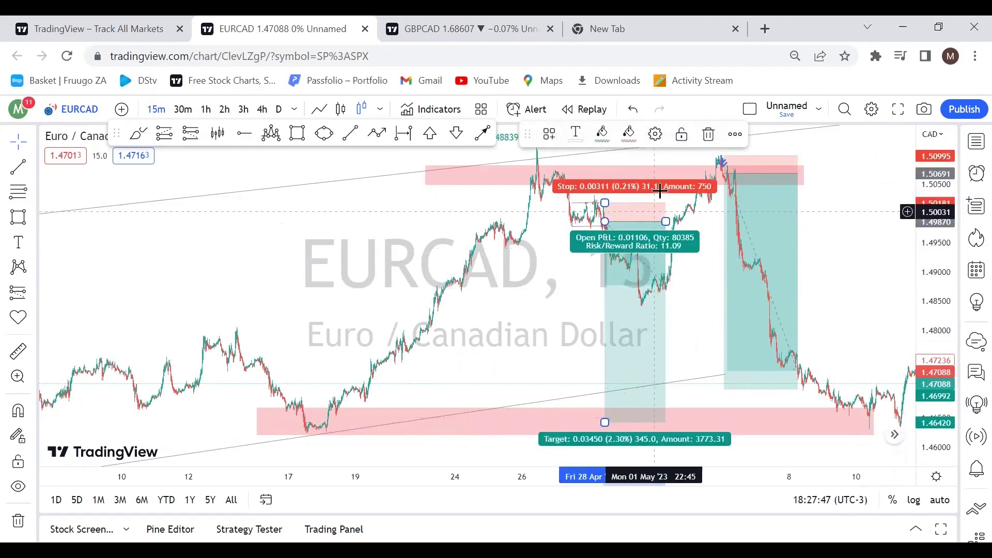
{"action": "left_click_drag", "start_coordinate": [666, 222], "coordinate": [678, 221]}
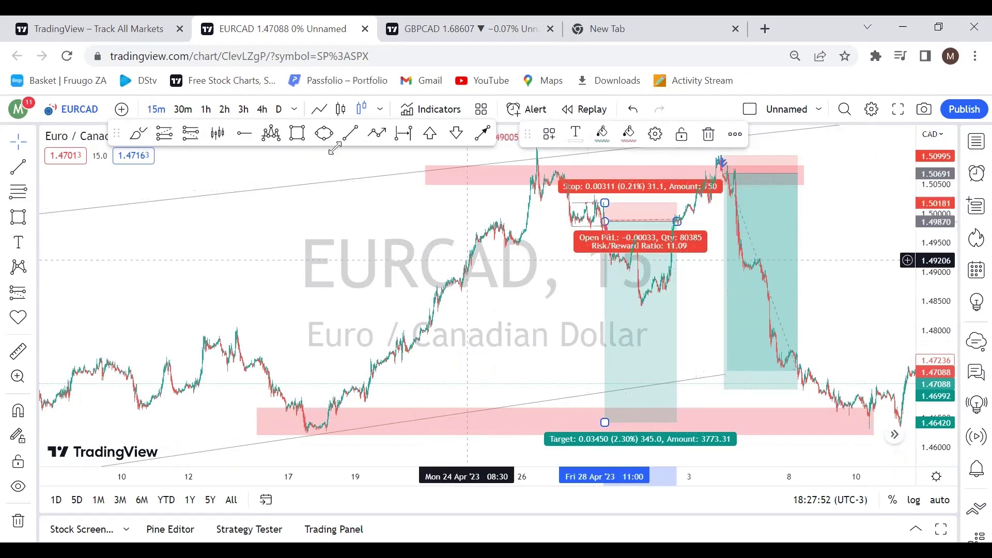
- Return to the 1-hour chart and delete the red arc sketch
{"action": "left_click", "coordinate": [205, 109]}
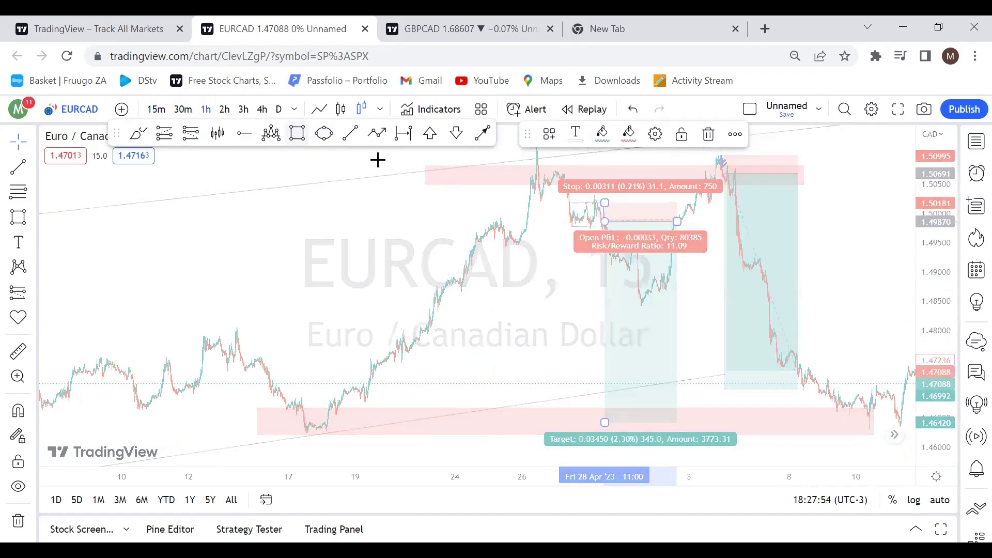
{"action": "left_click_drag", "start_coordinate": [281, 233], "coordinate": [427, 230]}
{"action": "key", "text": "Delete"}
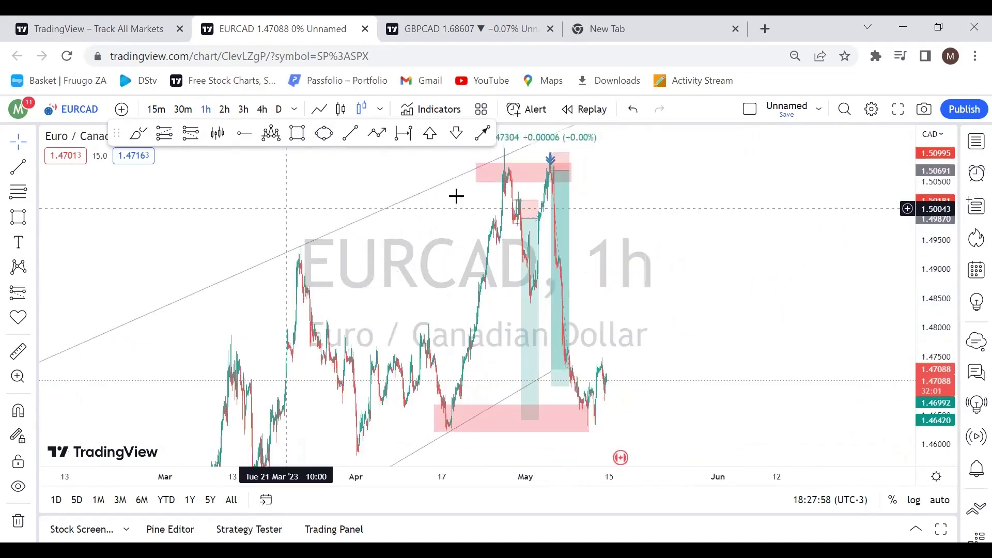
- Move the first short position to a new entry at the second channel-top peak, then select the second short
{"action": "left_click_drag", "start_coordinate": [955, 318], "coordinate": [956, 380]}
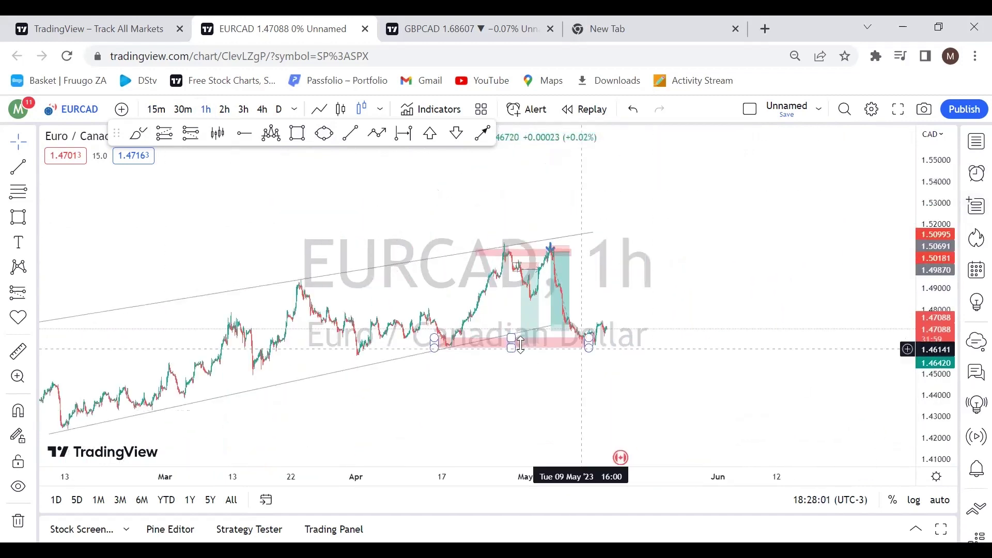
{"action": "left_click_drag", "start_coordinate": [923, 303], "coordinate": [738, 226]}
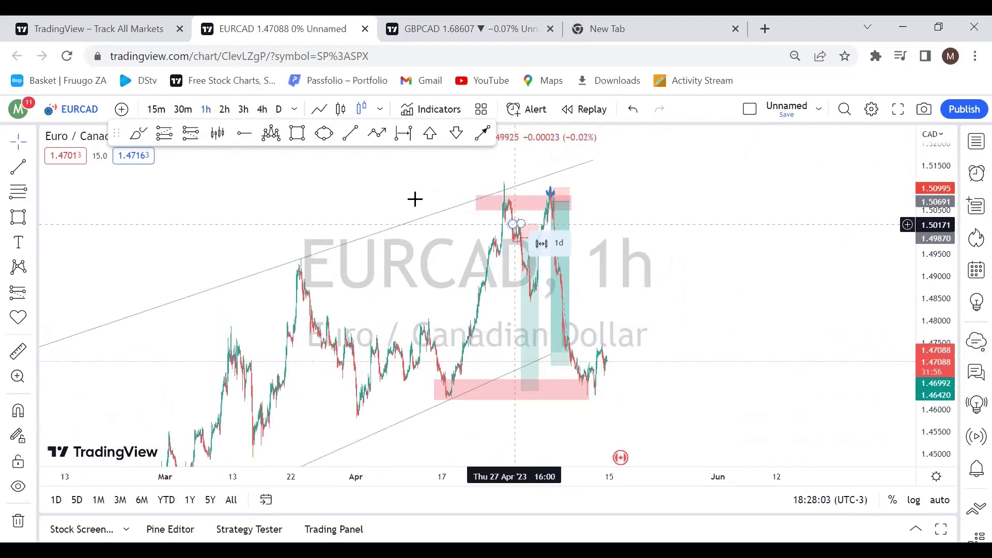
{"action": "scroll", "coordinate": [460, 283], "scroll_direction": "up", "scroll_amount": 5}
{"action": "left_click_drag", "start_coordinate": [300, 231], "coordinate": [551, 235]}
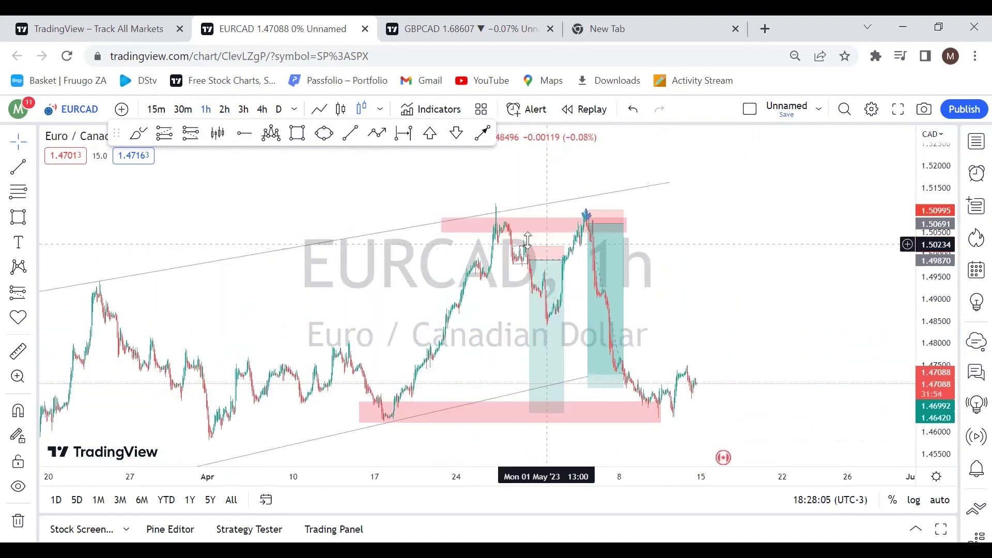
{"action": "left_click", "coordinate": [586, 216]}
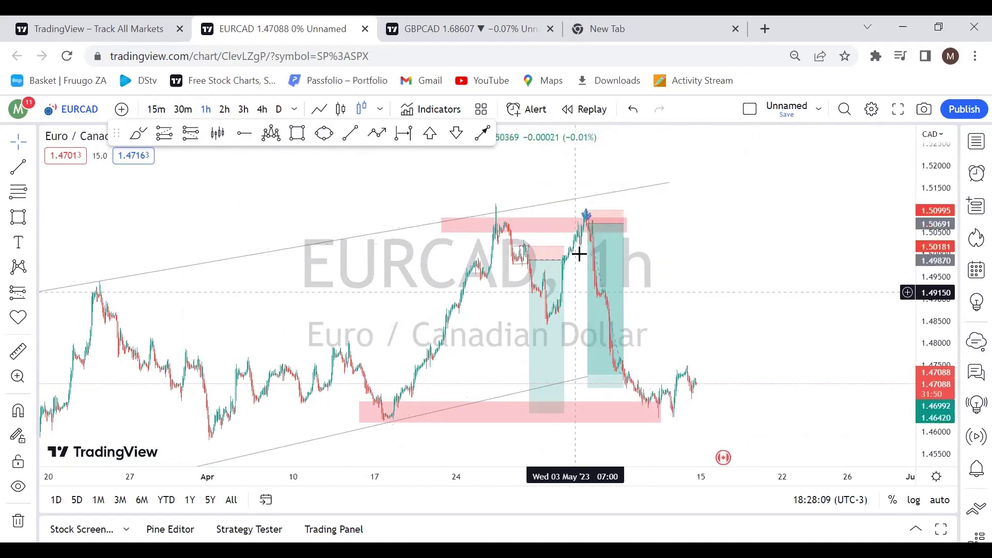
{"action": "left_click", "coordinate": [591, 228]}
{"action": "left_click", "coordinate": [594, 240]}
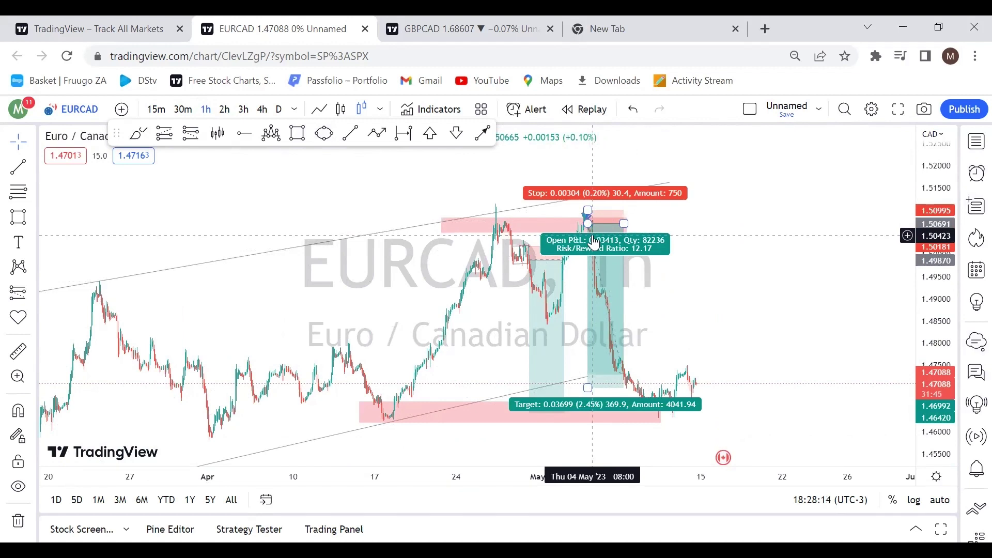
{"action": "left_click_drag", "start_coordinate": [659, 266], "coordinate": [556, 239]}
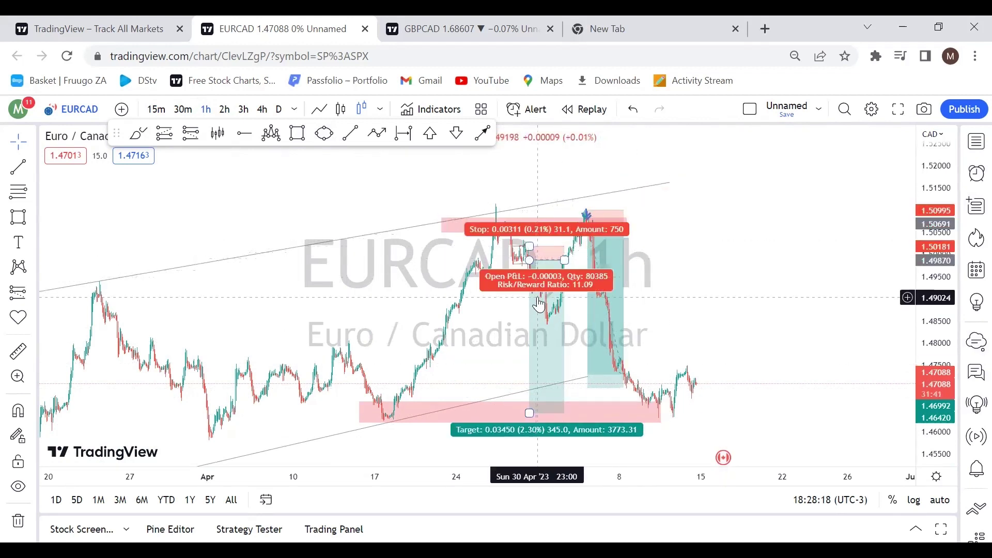
{"action": "left_click", "coordinate": [613, 244]}
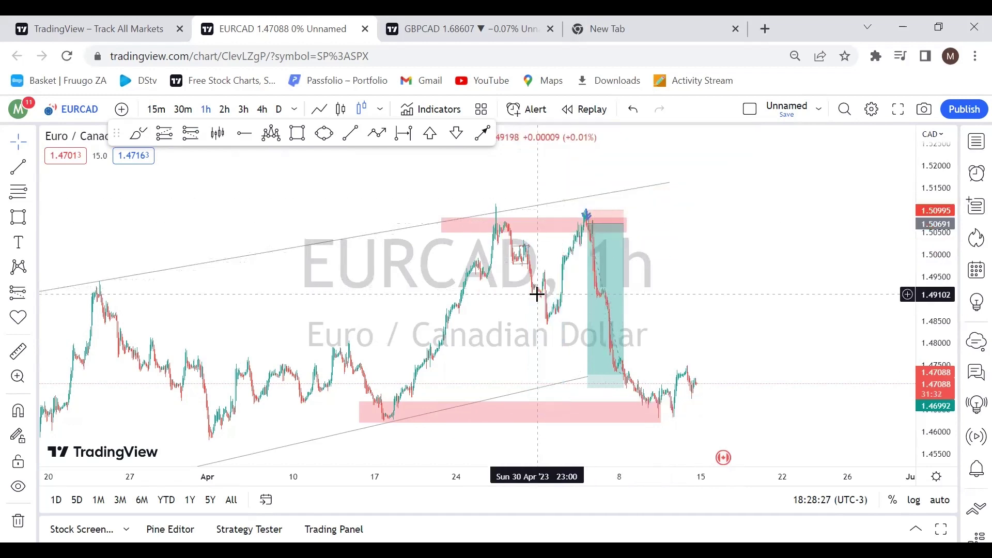
{"action": "scroll", "coordinate": [621, 342], "scroll_direction": "up", "scroll_amount": 3}
{"action": "scroll", "coordinate": [777, 238], "scroll_direction": "down", "scroll_amount": 10}
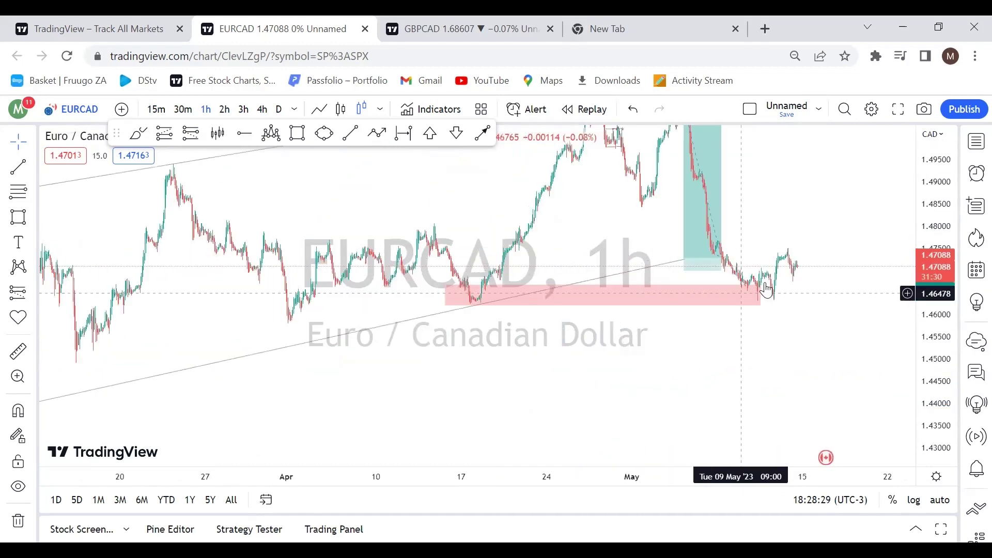
- Extend the May short's target to 1.46333 inside the demand zone, then pick the Brush tool
{"action": "left_click_drag", "start_coordinate": [957, 187], "coordinate": [809, 305]}
{"action": "left_click", "coordinate": [772, 304]}
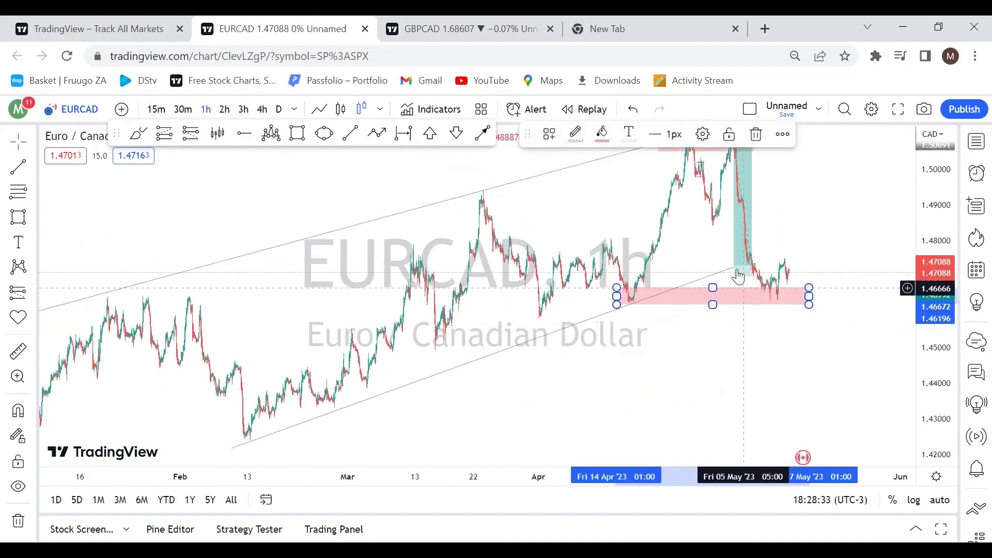
{"action": "left_click_drag", "start_coordinate": [736, 276], "coordinate": [734, 300]}
{"action": "left_click", "coordinate": [774, 215]}
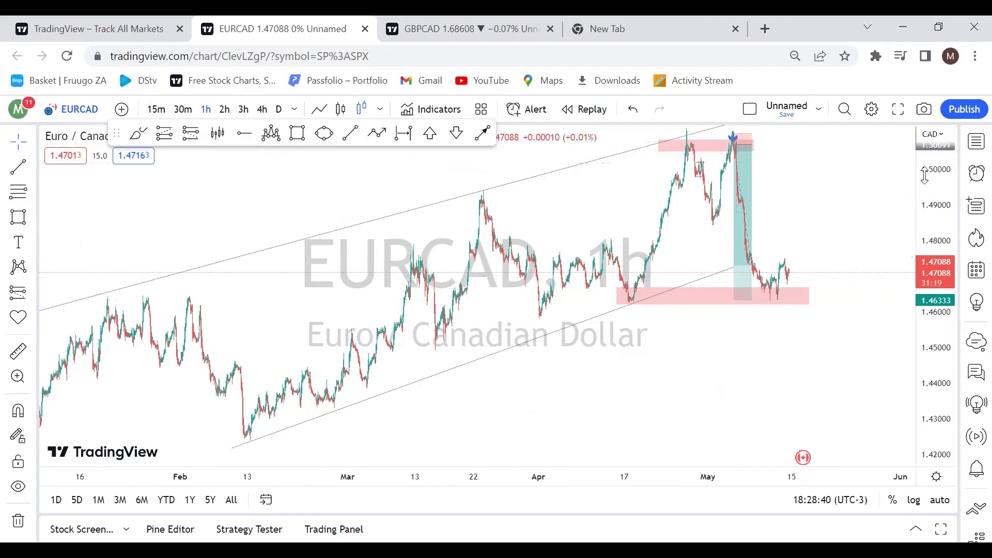
{"action": "left_click_drag", "start_coordinate": [930, 178], "coordinate": [660, 339]}
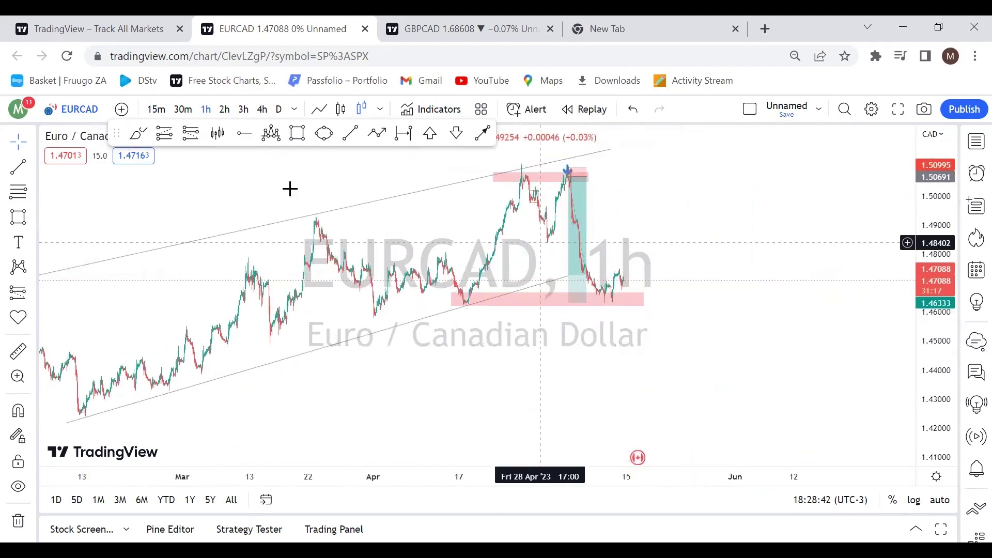
{"action": "left_click", "coordinate": [138, 133]}
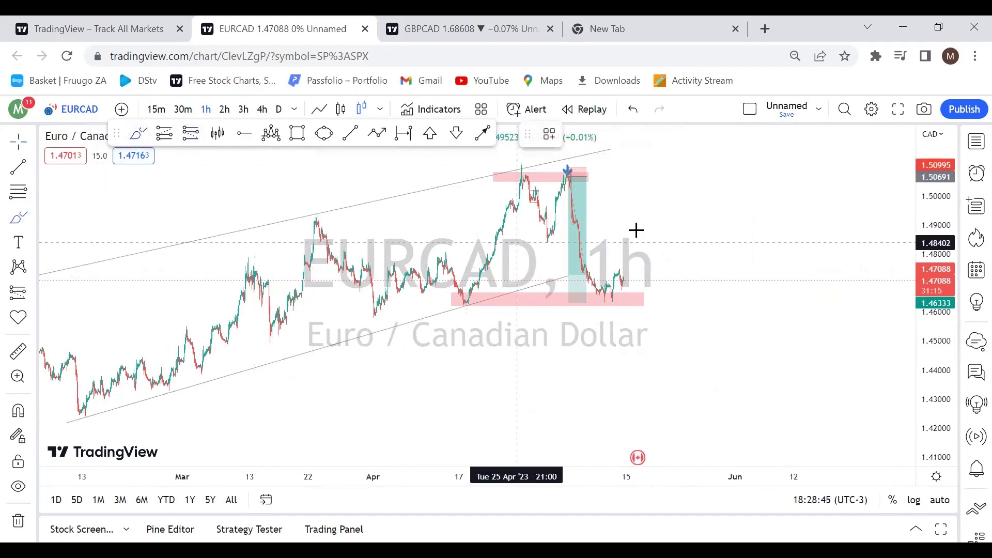
- Brush a projected path: a dip-and-rally, a horizontal level, and a sharp drop
{"action": "mouse_move", "coordinate": [625, 274]}
{"action": "left_mouse_down"}
{"action": "mouse_move", "coordinate": [629, 309]}
{"action": "mouse_move", "coordinate": [661, 275]}
{"action": "mouse_move", "coordinate": [693, 271]}
{"action": "mouse_move", "coordinate": [589, 271]}
{"action": "left_mouse_up"}
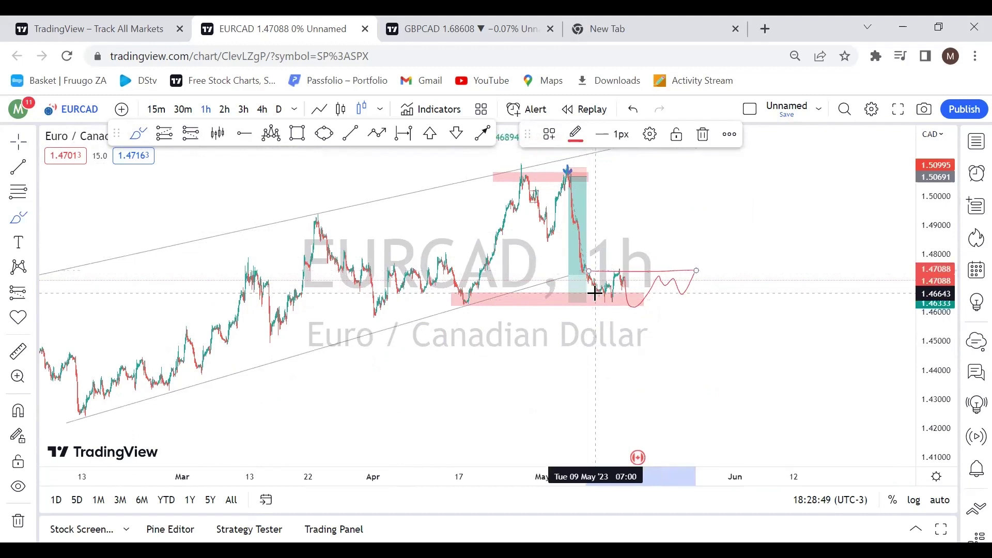
{"action": "left_click_drag", "start_coordinate": [596, 305], "coordinate": [727, 305]}
{"action": "left_click_drag", "start_coordinate": [700, 270], "coordinate": [709, 430]}
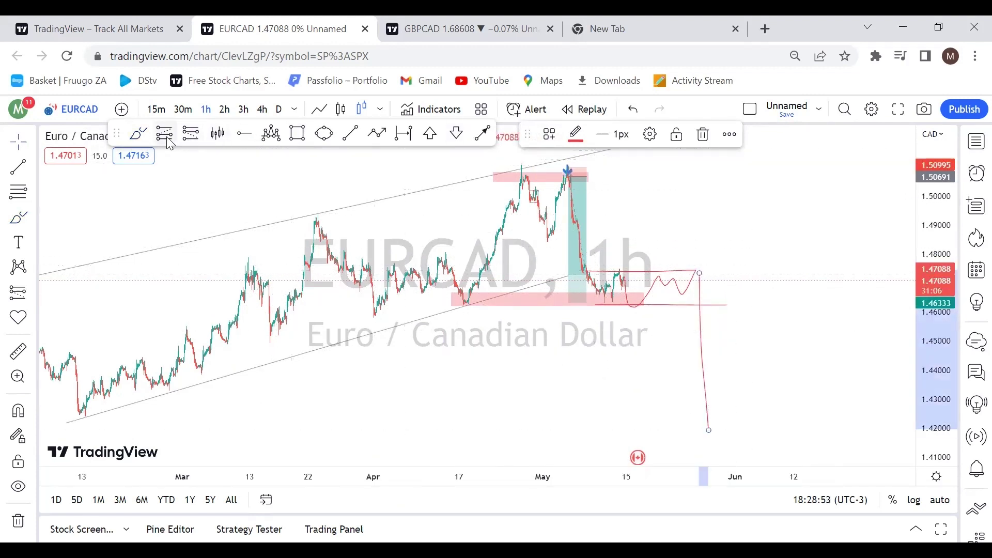
- Add a new short at 1.47197 with stop 1.47583 and target 1.42547
{"action": "left_click", "coordinate": [184, 136]}
{"action": "left_click", "coordinate": [691, 277]}
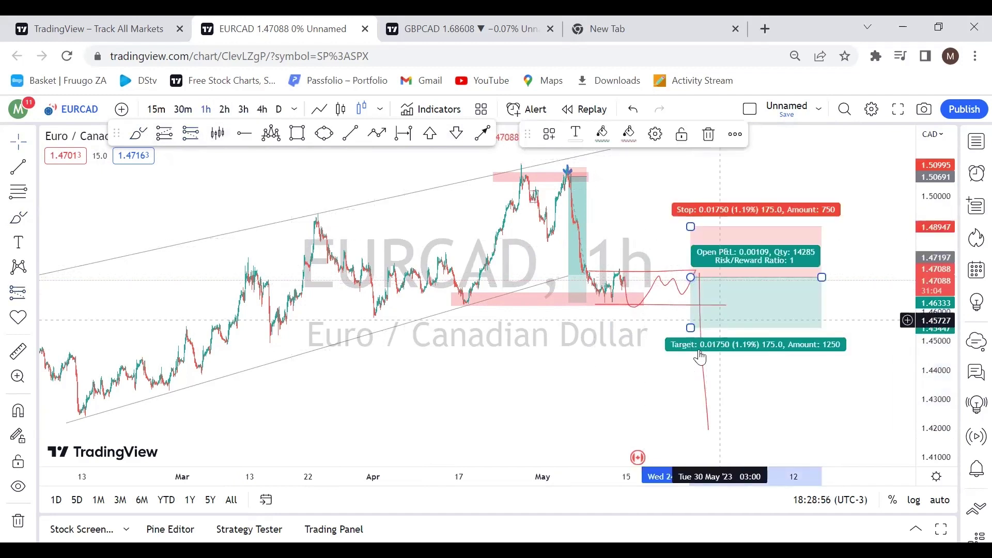
{"action": "left_click_drag", "start_coordinate": [691, 325], "coordinate": [692, 434]}
{"action": "left_click_drag", "start_coordinate": [638, 403], "coordinate": [752, 248]}
{"action": "left_click", "coordinate": [803, 170]}
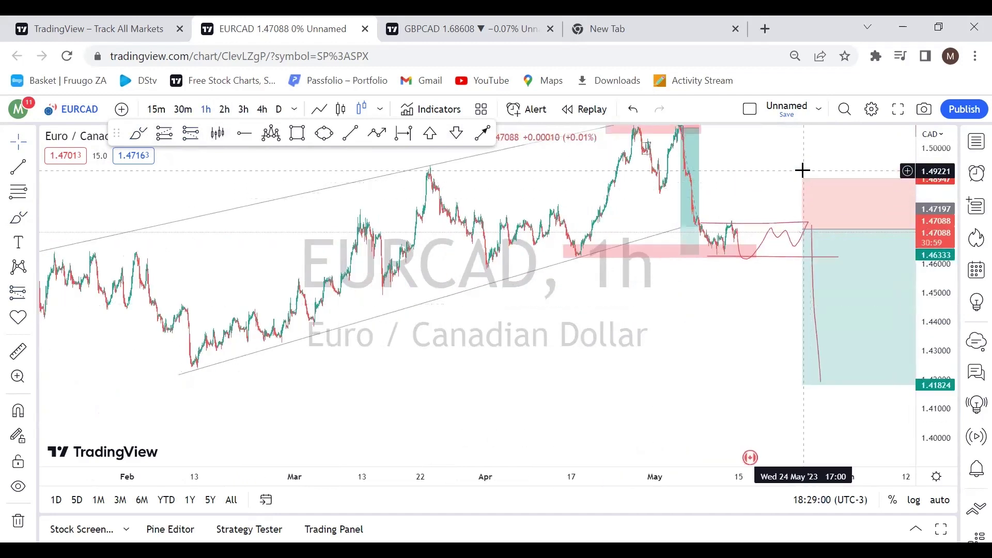
{"action": "left_click_drag", "start_coordinate": [802, 178], "coordinate": [803, 218]}
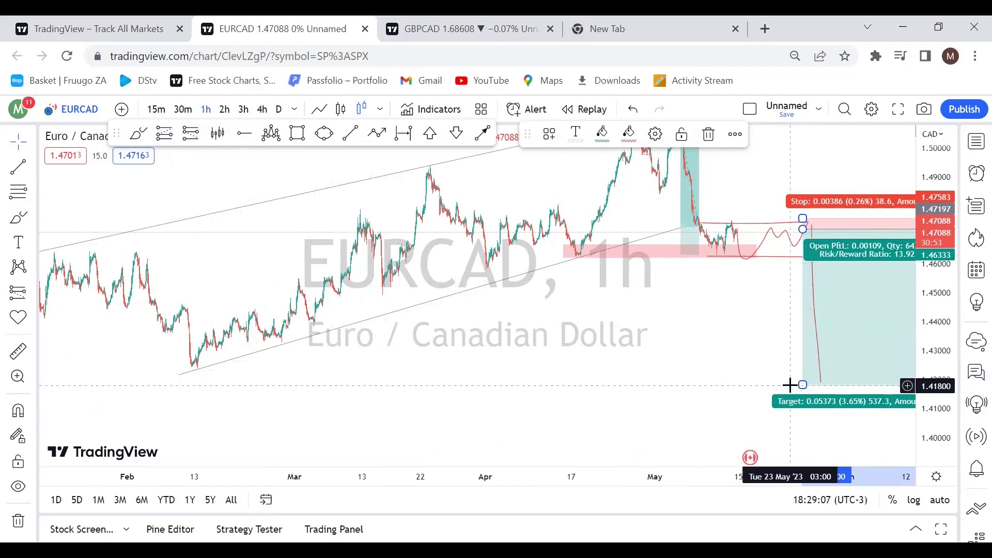
{"action": "left_click_drag", "start_coordinate": [805, 383], "coordinate": [803, 364]}
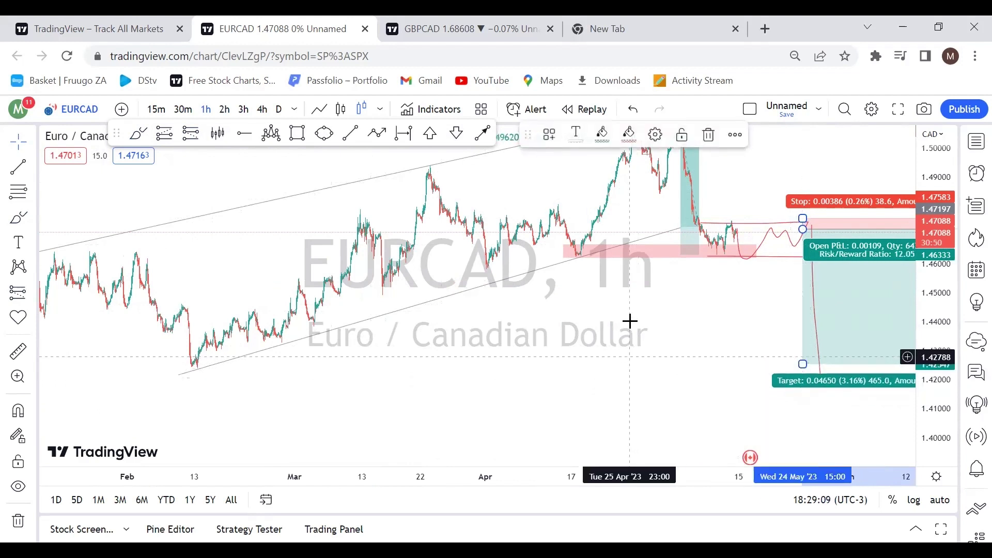
- Switch to the 2-hour timeframe and shorten the new short position's time span
{"action": "right_click", "coordinate": [712, 328]}
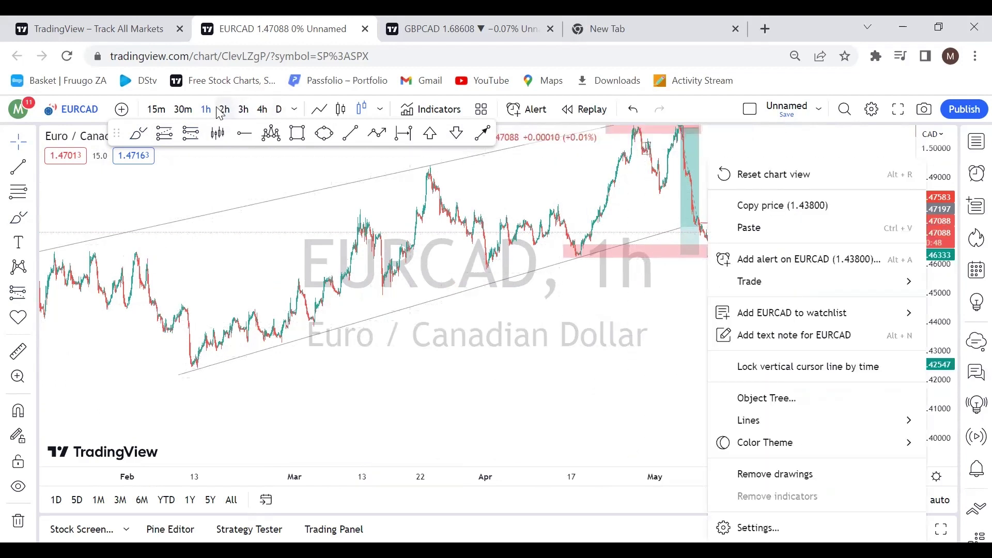
{"action": "left_click", "coordinate": [287, 165]}
{"action": "scroll", "coordinate": [853, 168], "scroll_direction": "down", "scroll_amount": 5}
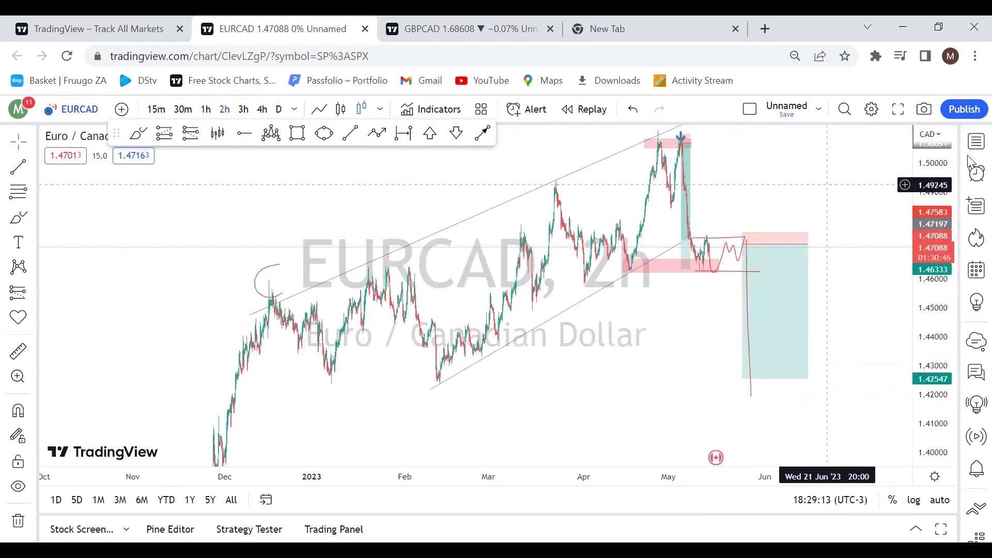
{"action": "left_click_drag", "start_coordinate": [938, 274], "coordinate": [800, 299]}
{"action": "left_click", "coordinate": [812, 260]}
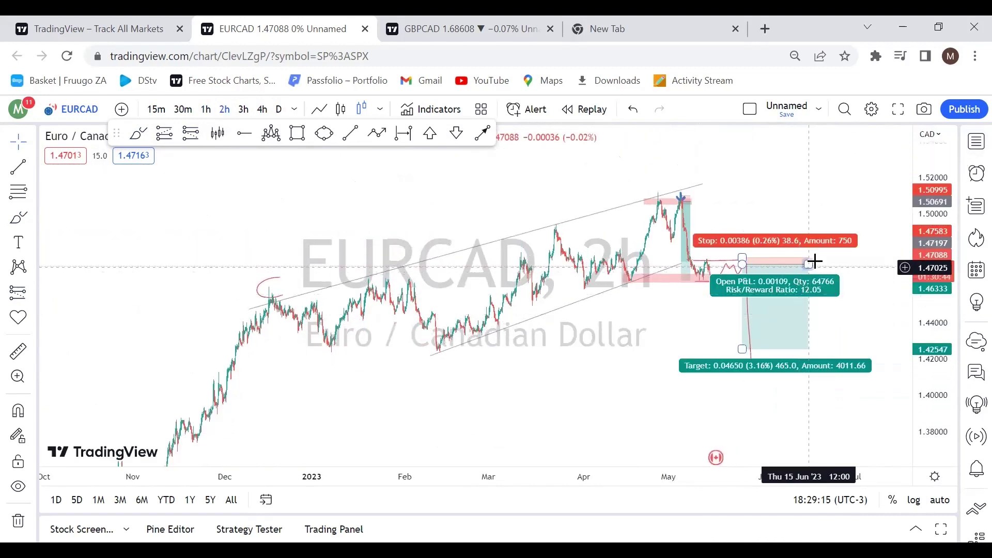
{"action": "left_click_drag", "start_coordinate": [811, 262], "coordinate": [760, 266]}
{"action": "left_click", "coordinate": [813, 197]}
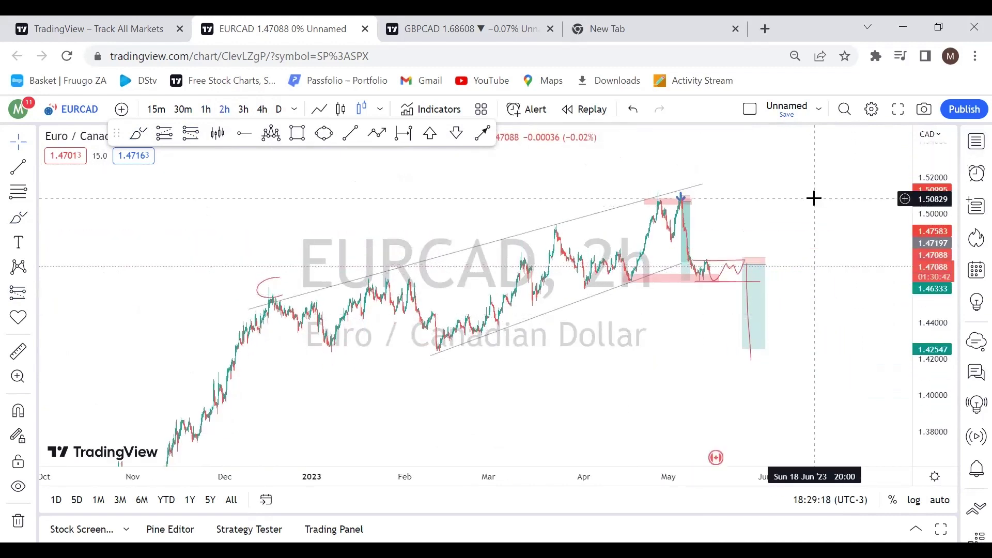
- Adjust the price scale and open the watchlist of currency pairs
{"action": "left_click_drag", "start_coordinate": [945, 174], "coordinate": [881, 230]}
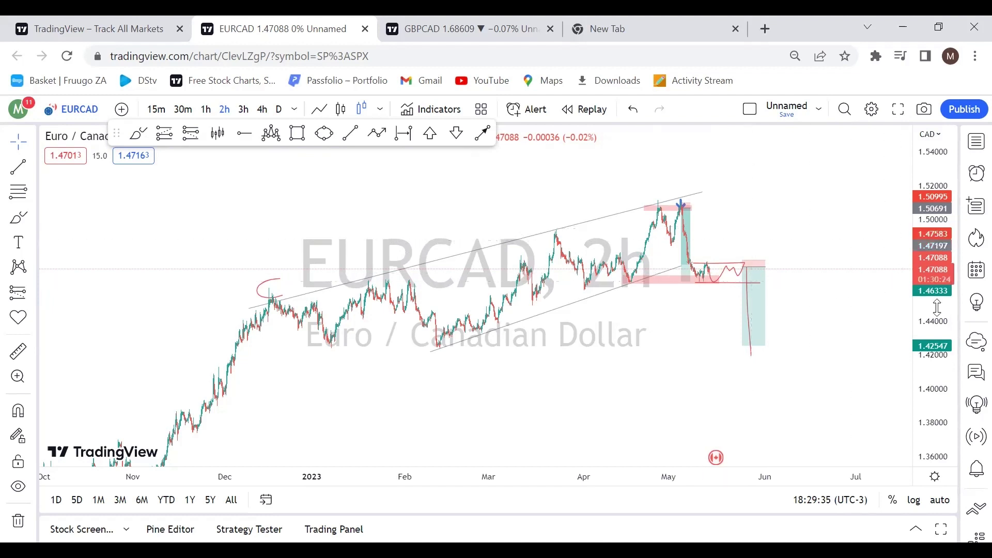
{"action": "left_click_drag", "start_coordinate": [940, 341], "coordinate": [940, 359]}
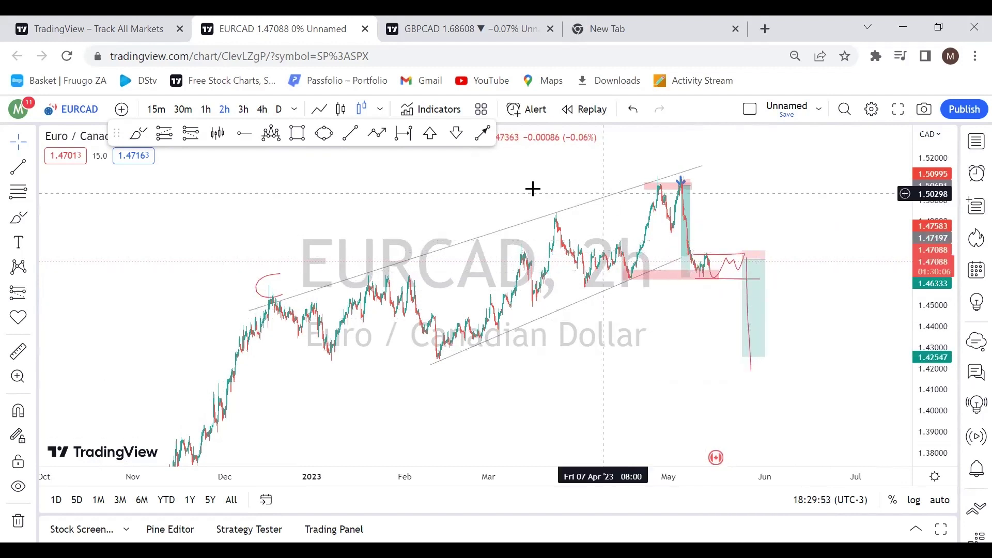
{"action": "left_click", "coordinate": [975, 141]}
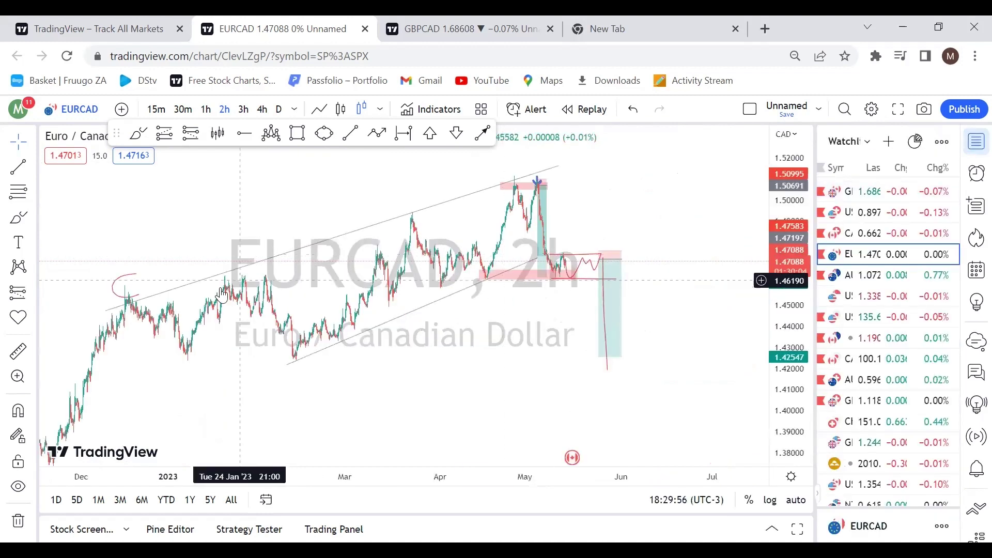